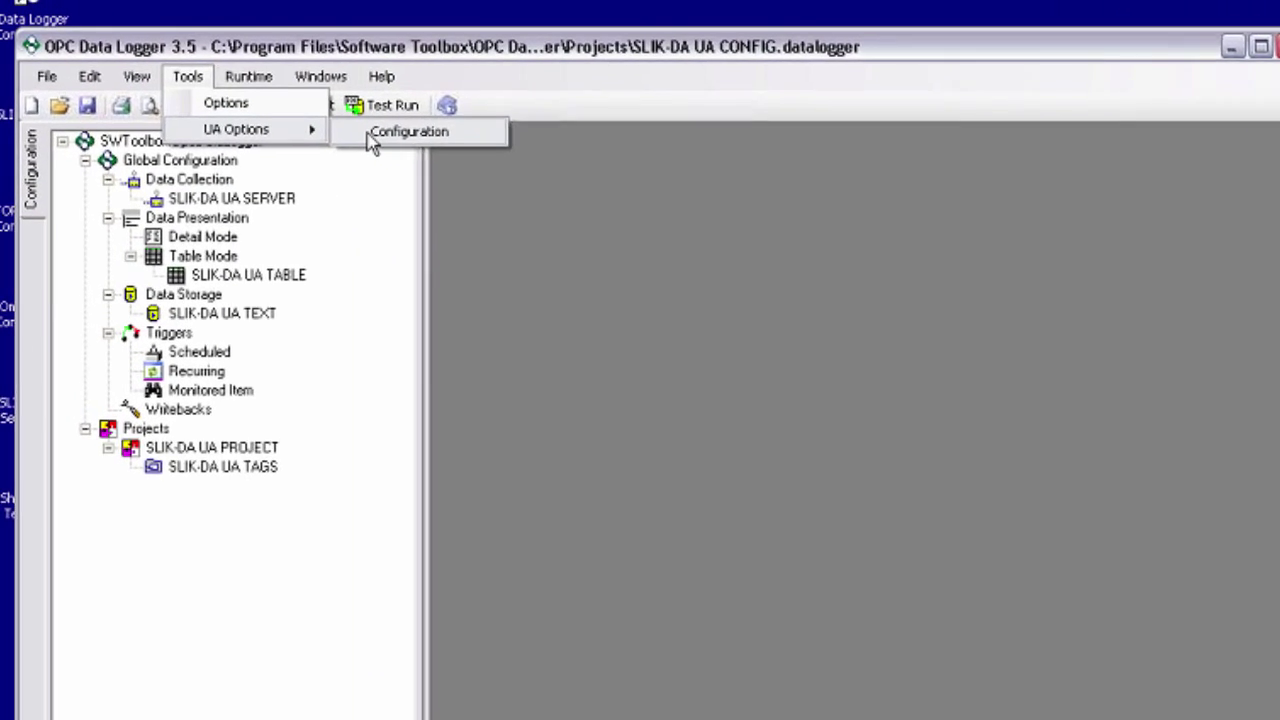
# Open UA Options > Configuration to review the four trusted server certificates, cancelling a certificate Import
pyautogui.click(395, 132)
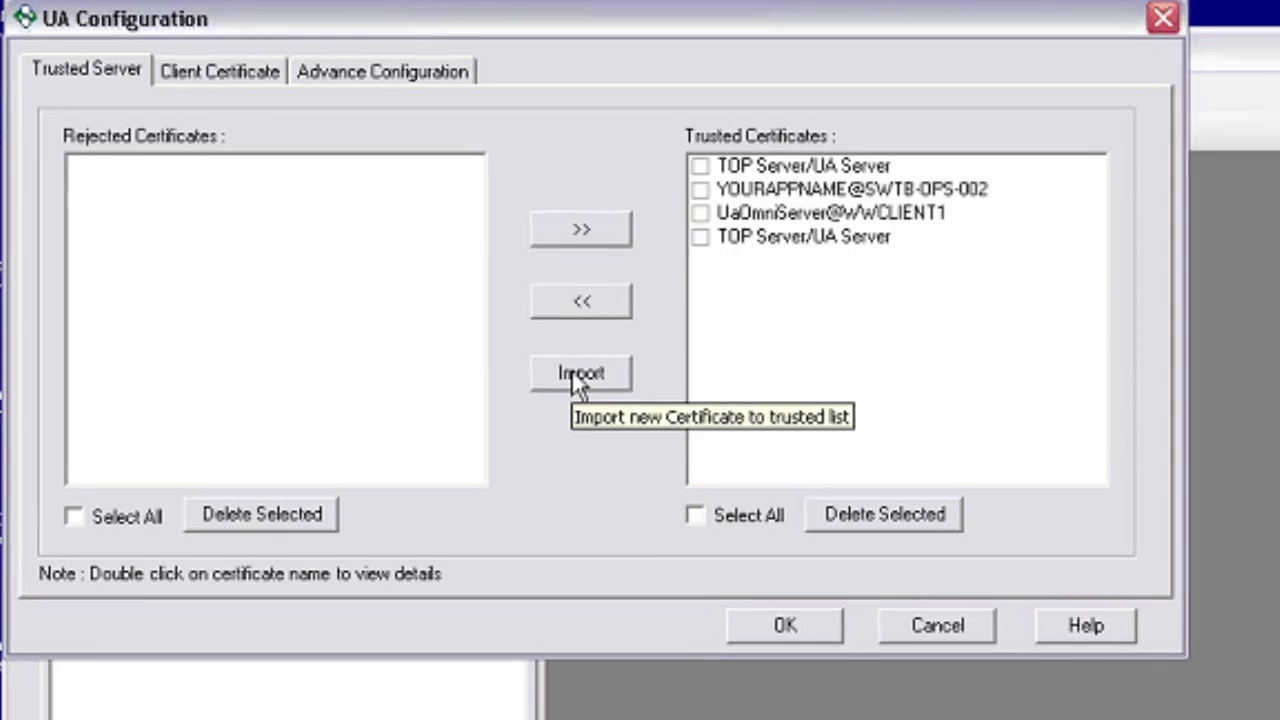
pyautogui.click(598, 408)
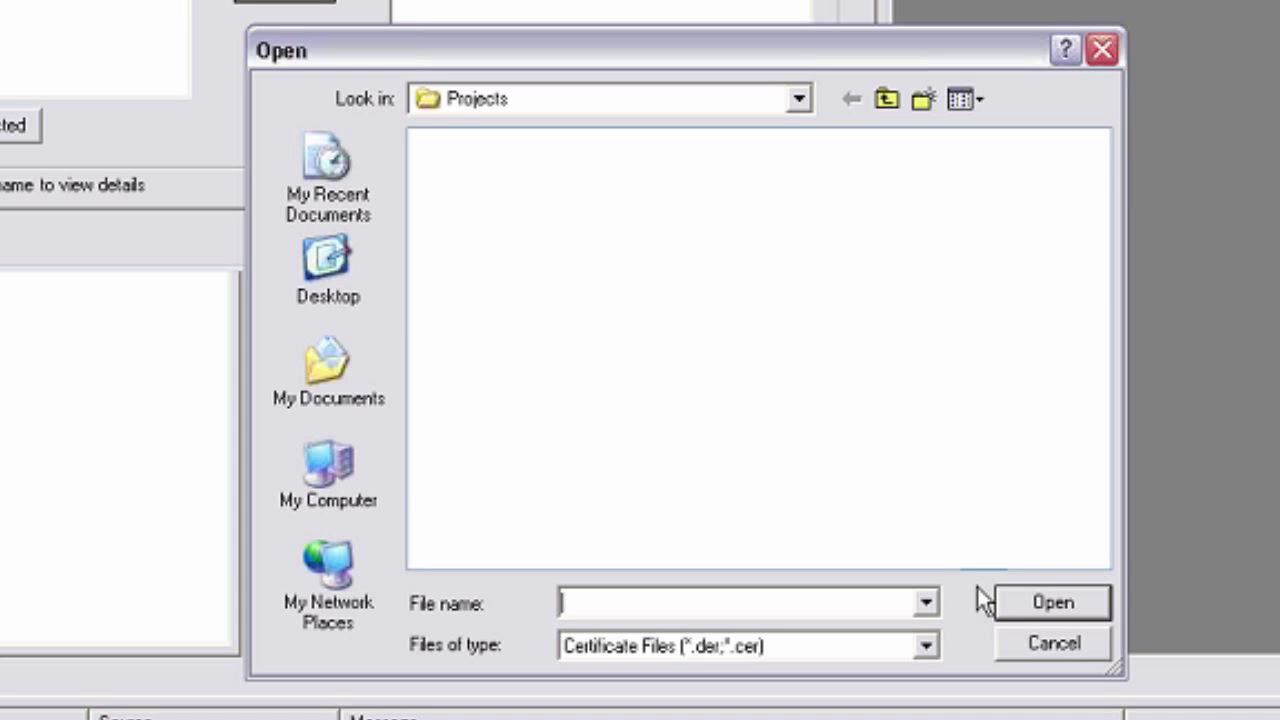
pyautogui.click(1054, 644)
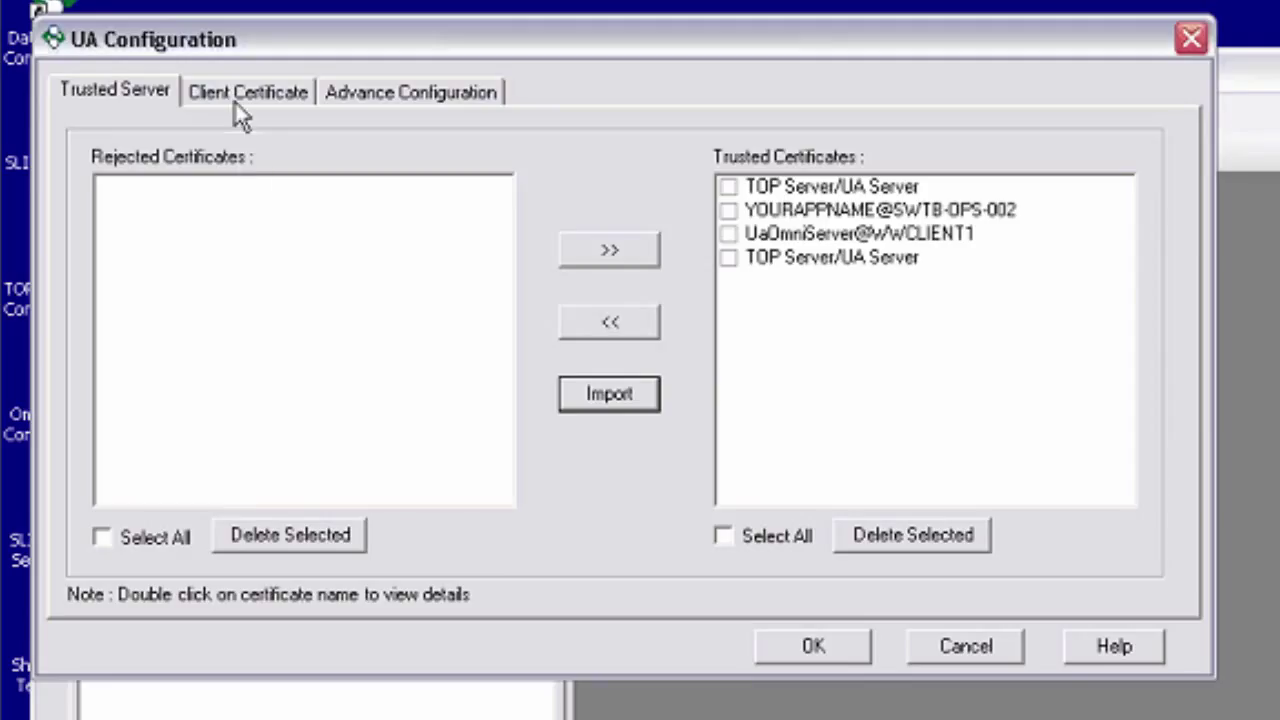
# Show the Client Certificate page and its existing certificate, cancelling the Export Save As dialog
pyautogui.click(236, 100)
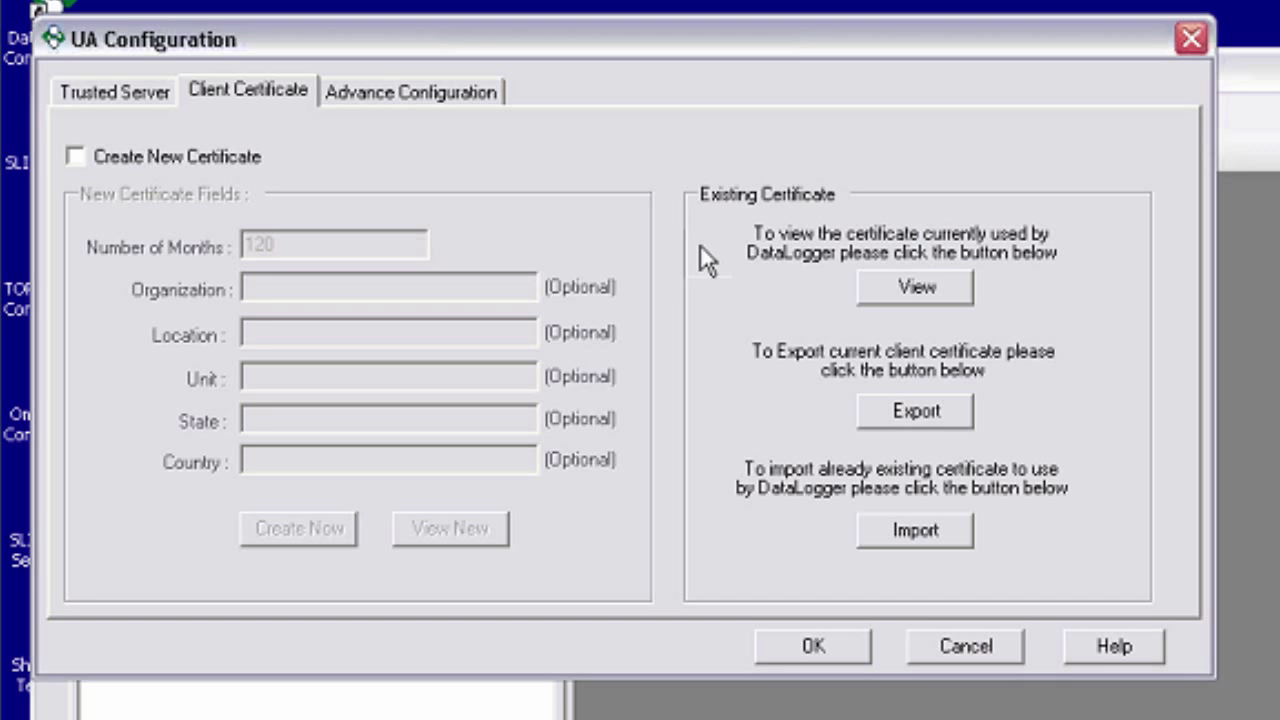
pyautogui.click(928, 418)
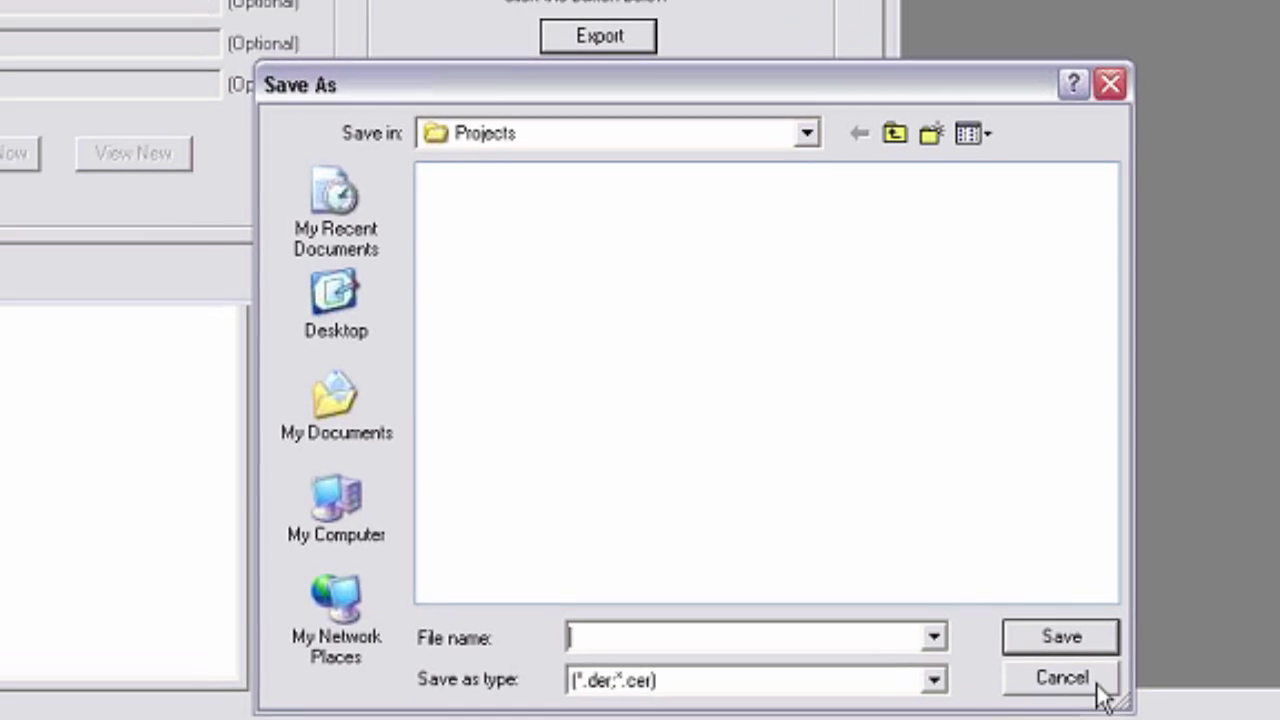
pyautogui.click(1068, 650)
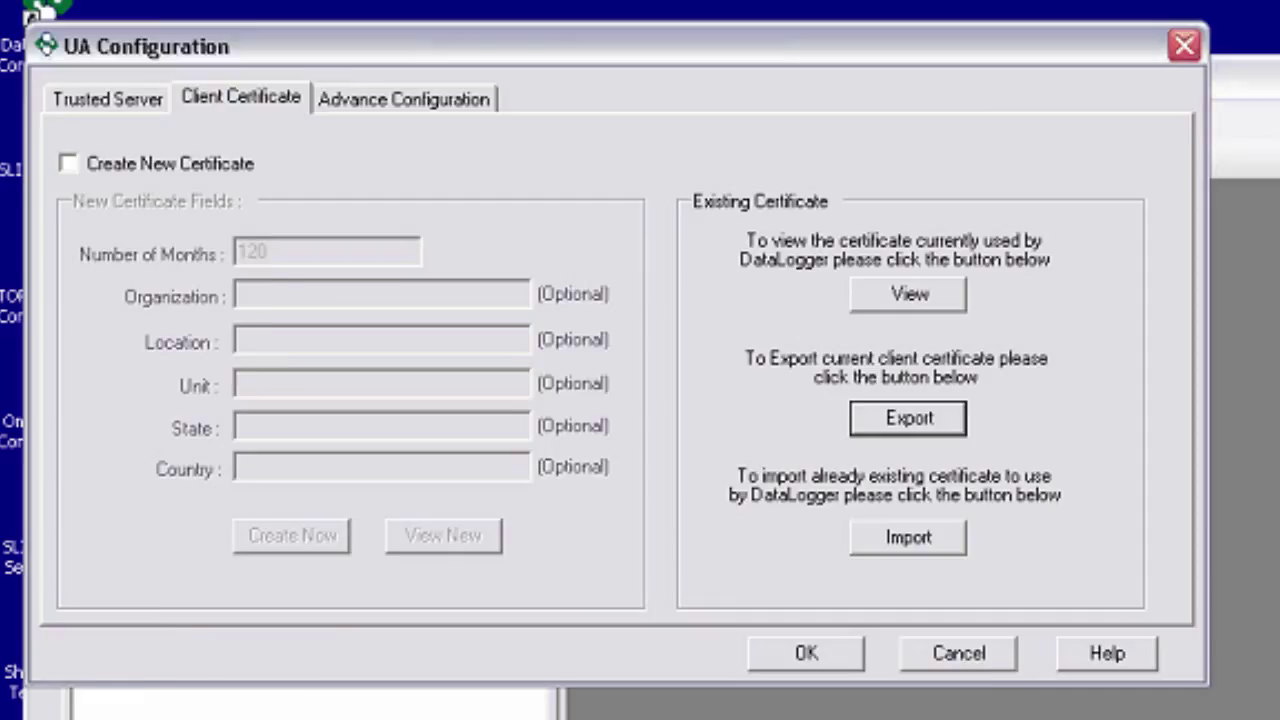
# Cancel UA Configuration and check Enable and Allow anonymous login in TOP Server's OPC UA project properties
pyautogui.click(986, 666)
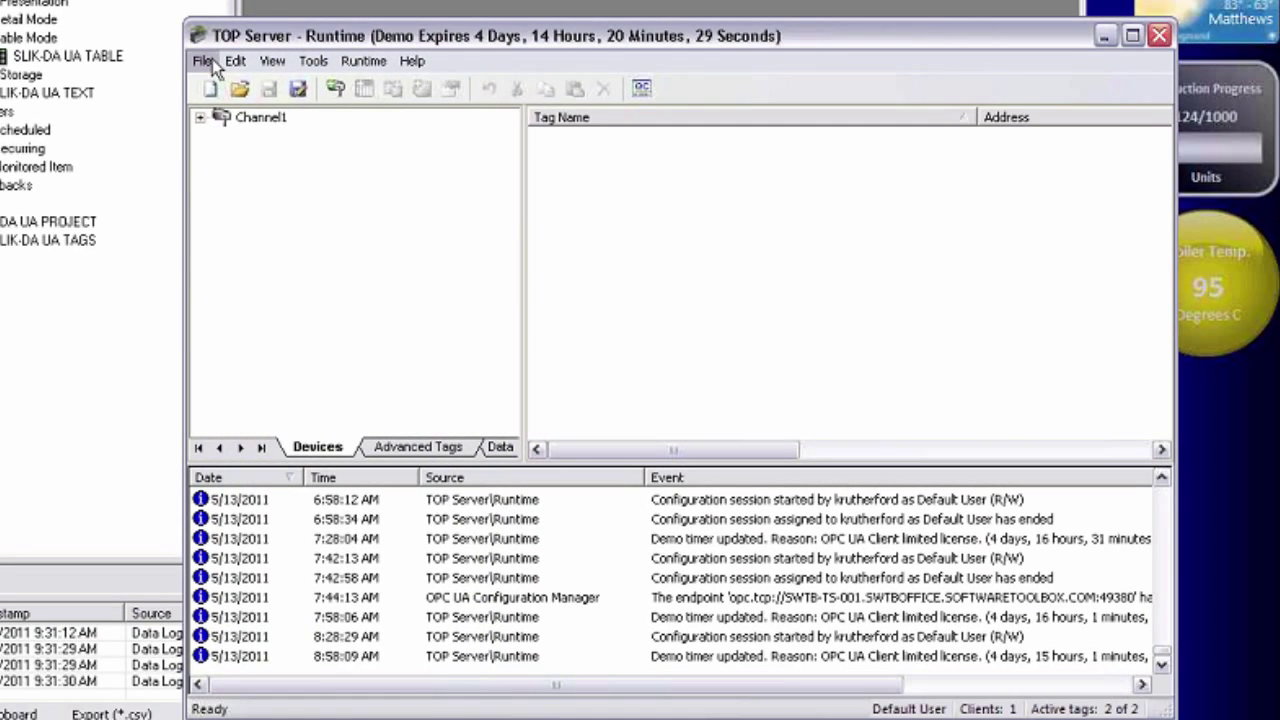
pyautogui.click(212, 60)
pyautogui.click(265, 233)
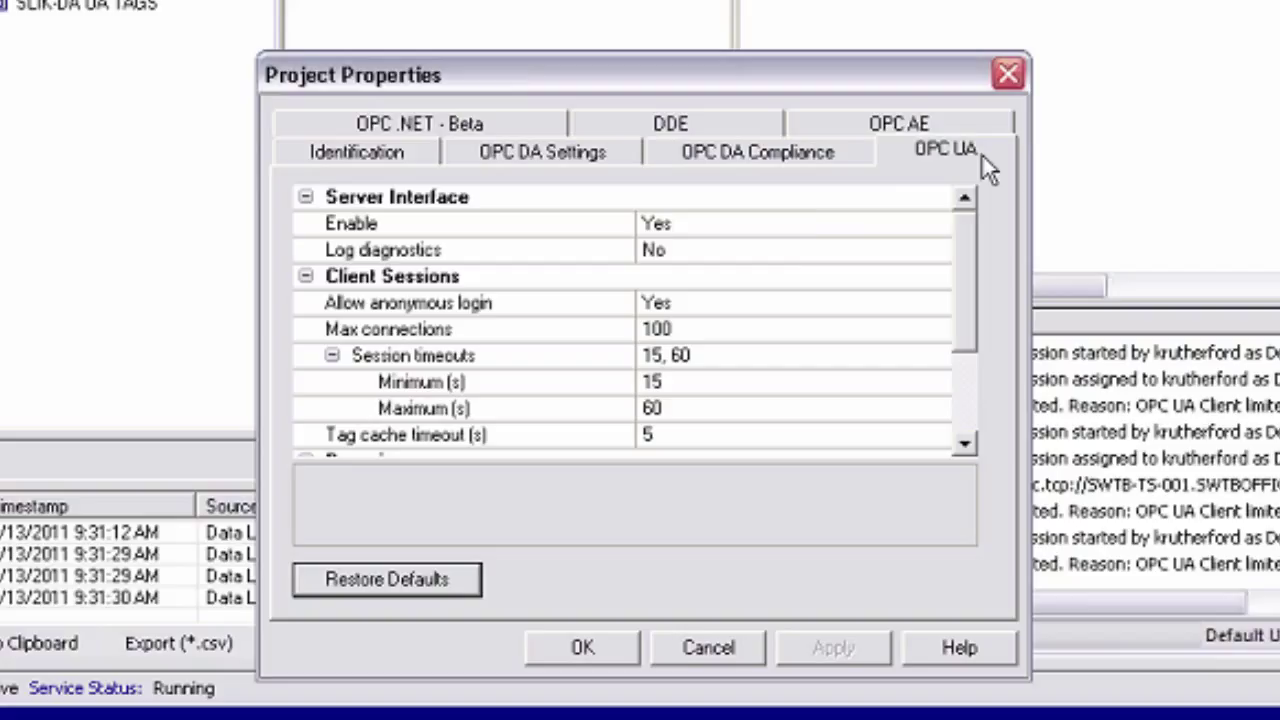
pyautogui.click(783, 220)
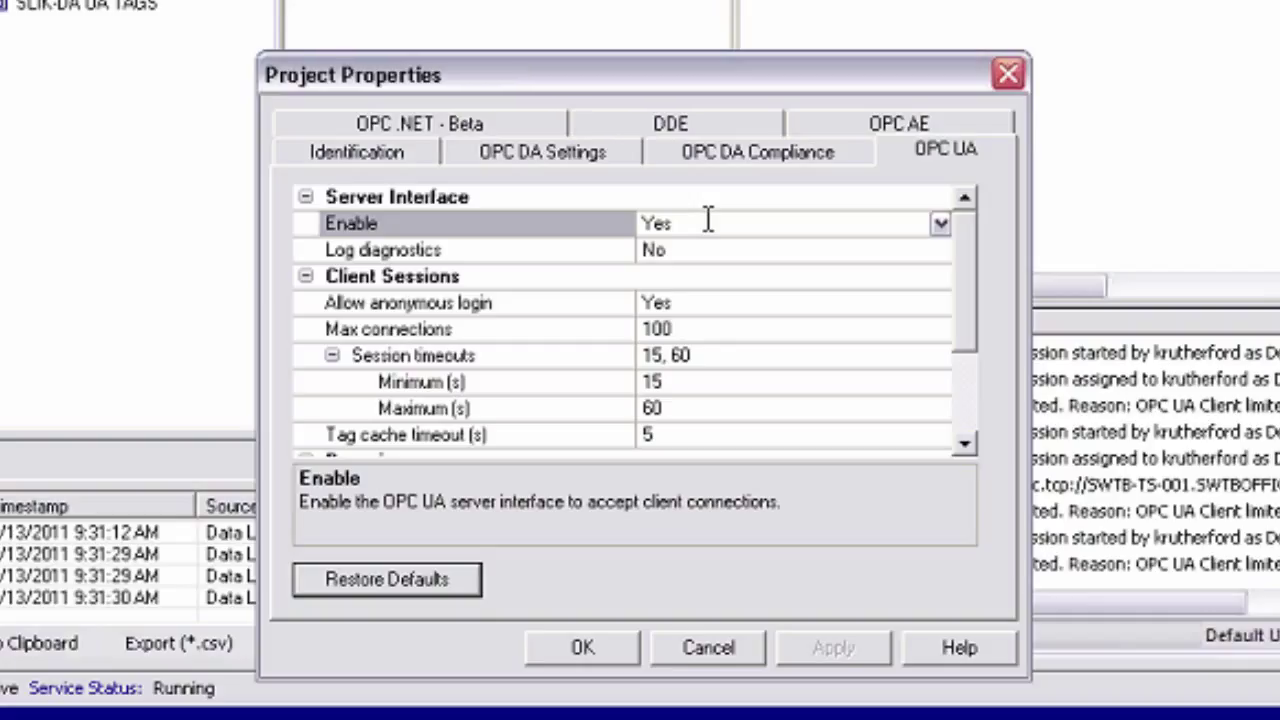
pyautogui.click(824, 306)
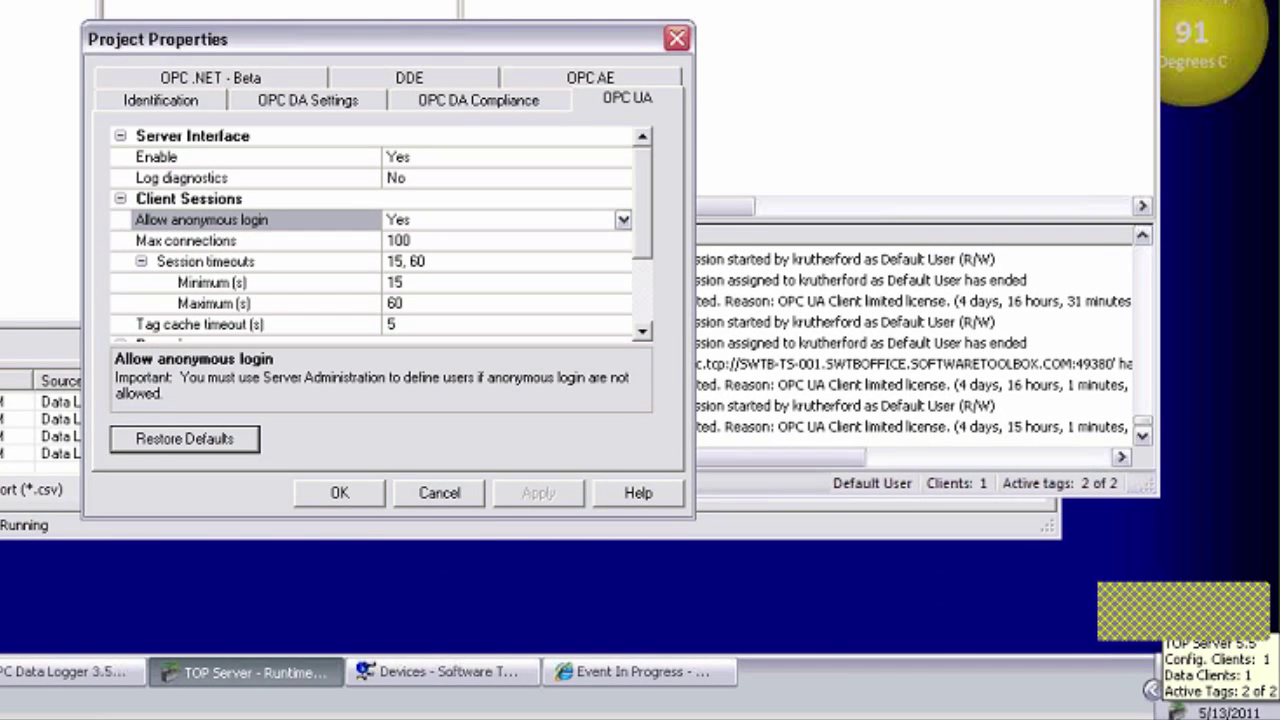
# Look over the registered users in TOP Server's User Manager, then cancel Project Properties unchanged
pyautogui.rightClick(1178, 708)
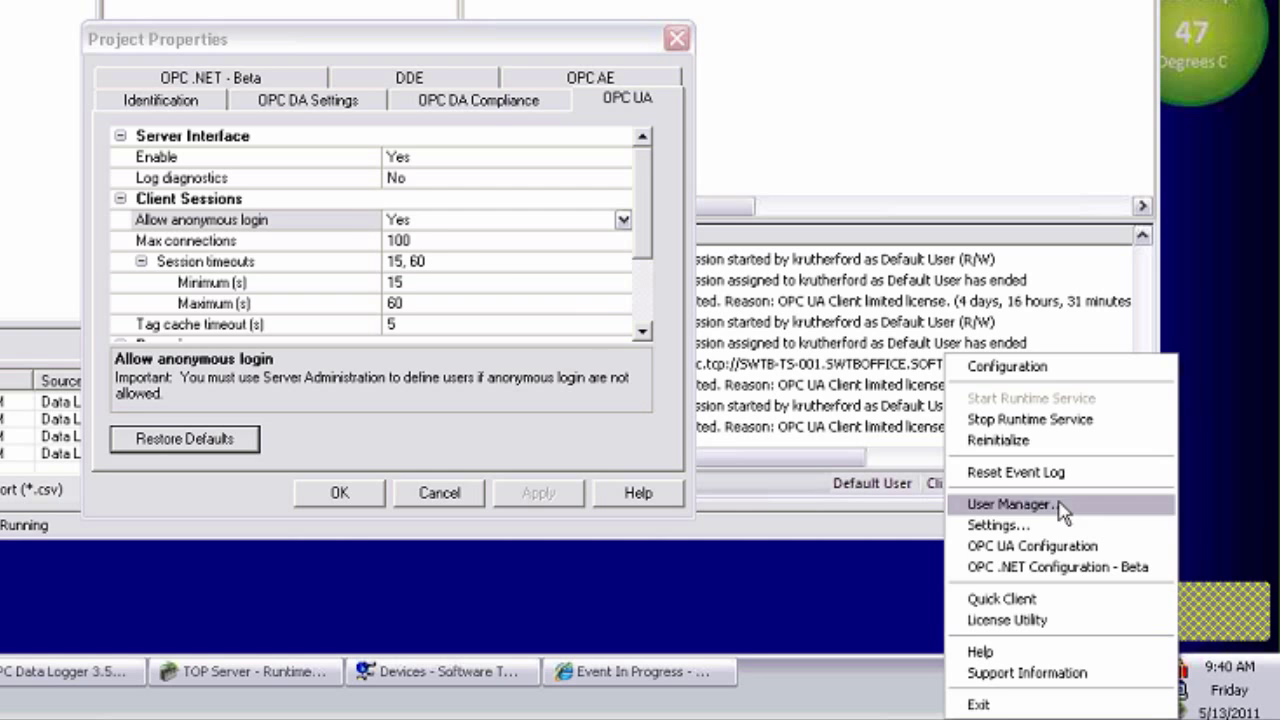
pyautogui.click(1015, 505)
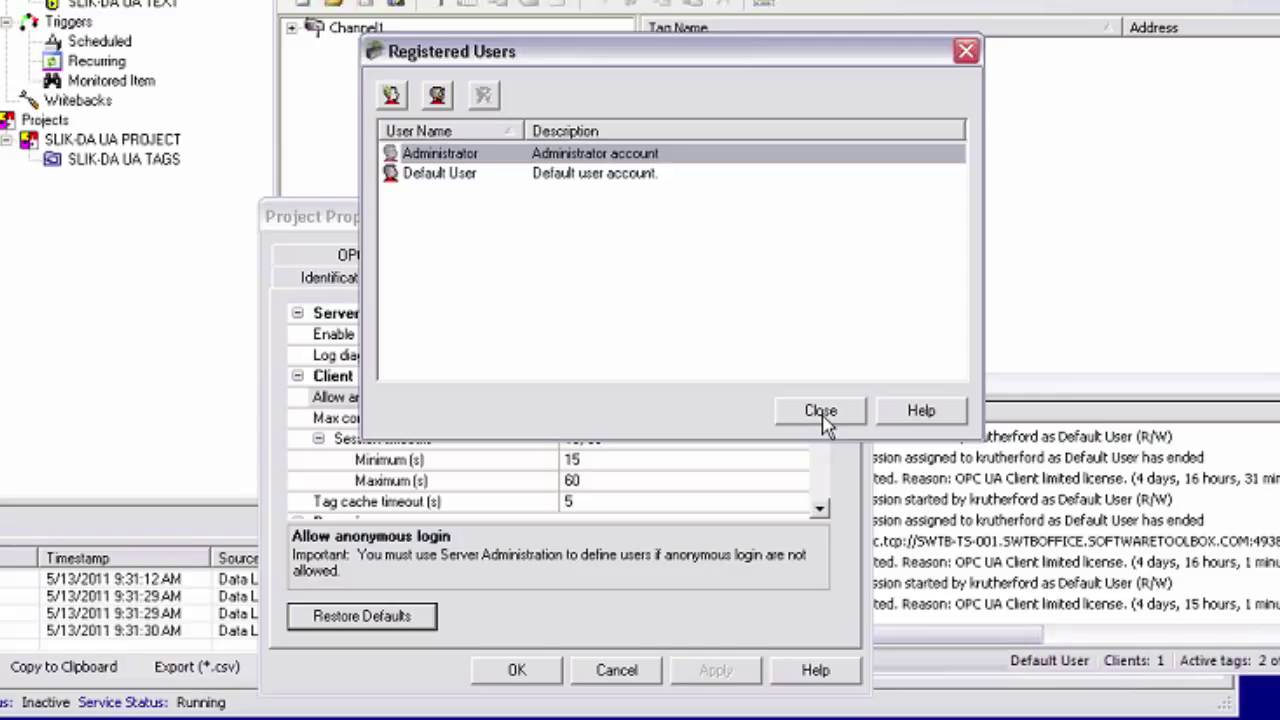
pyautogui.click(820, 411)
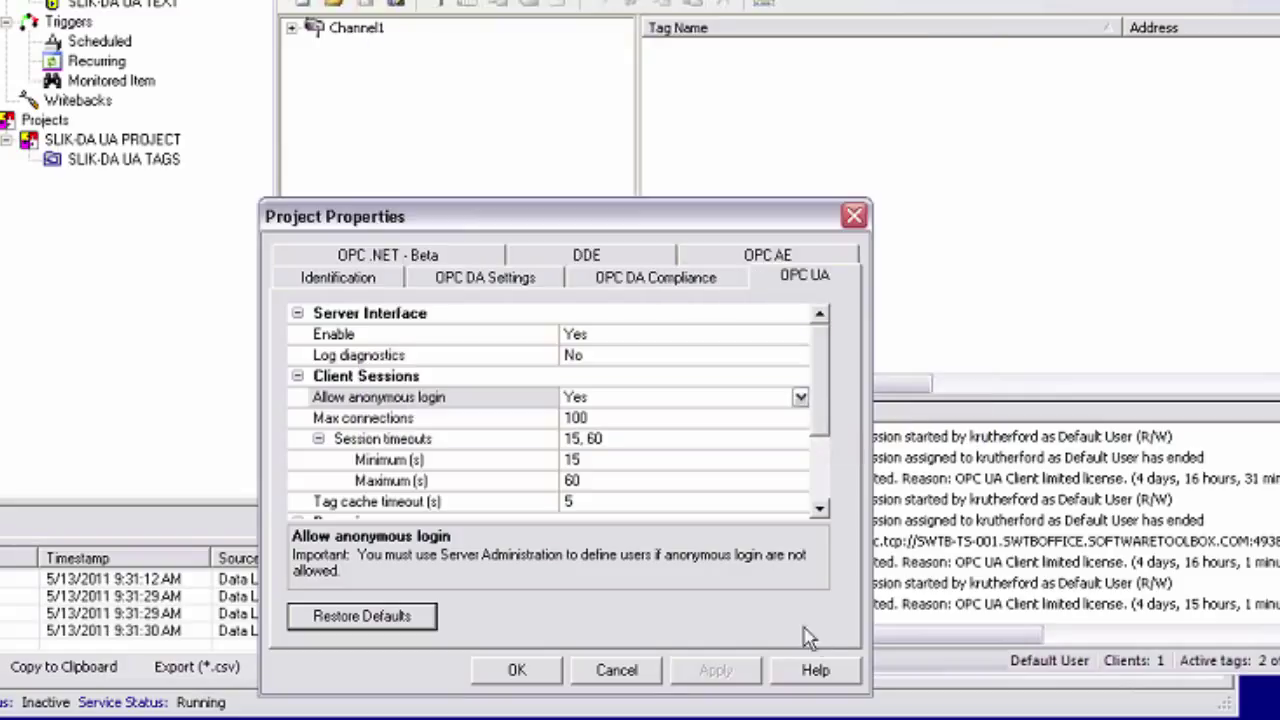
pyautogui.click(617, 670)
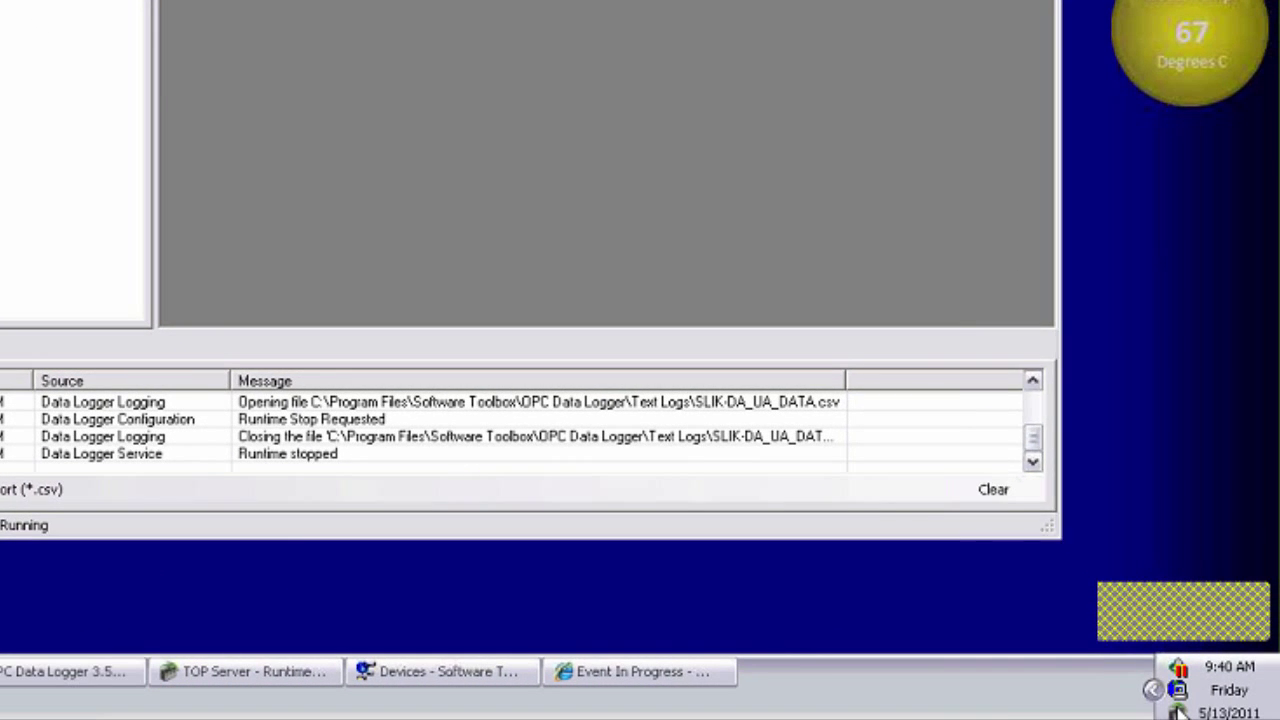
# Open the tray's OPC UA Configuration Manager to Trusted Clients showing TOP Server/UA Client Driver, cancelling an Import
pyautogui.rightClick(1178, 706)
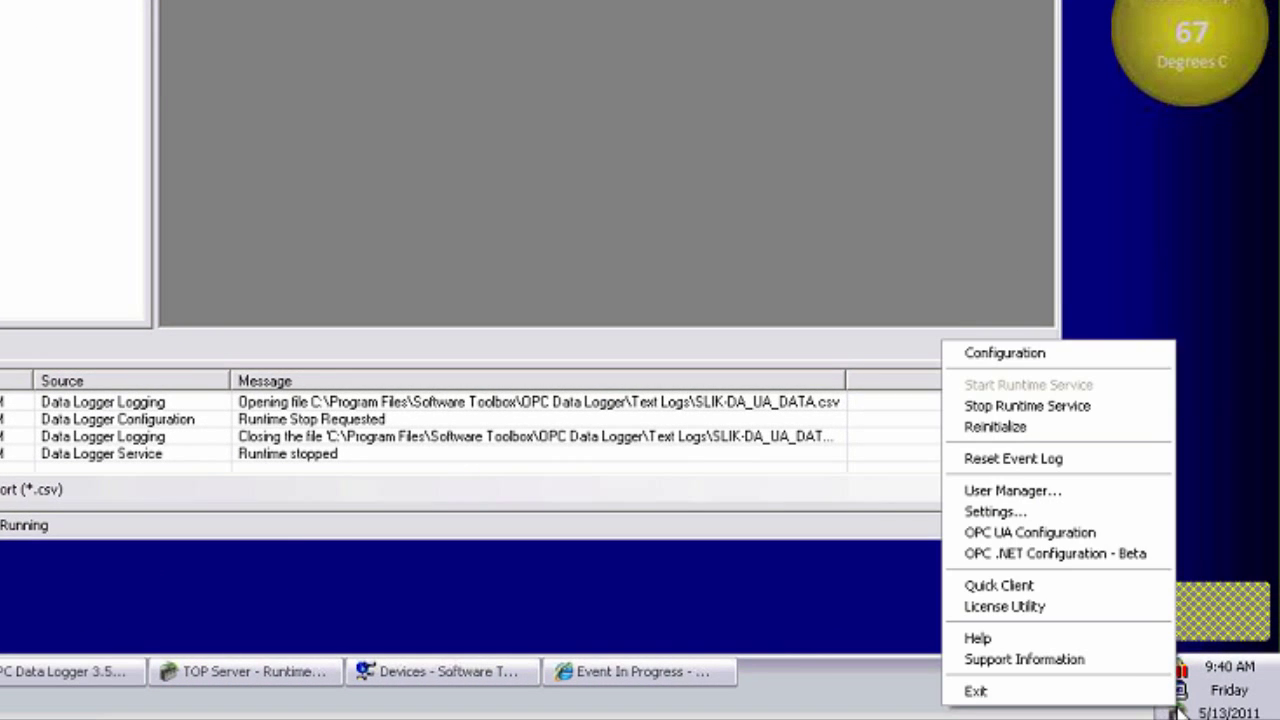
pyautogui.click(1058, 538)
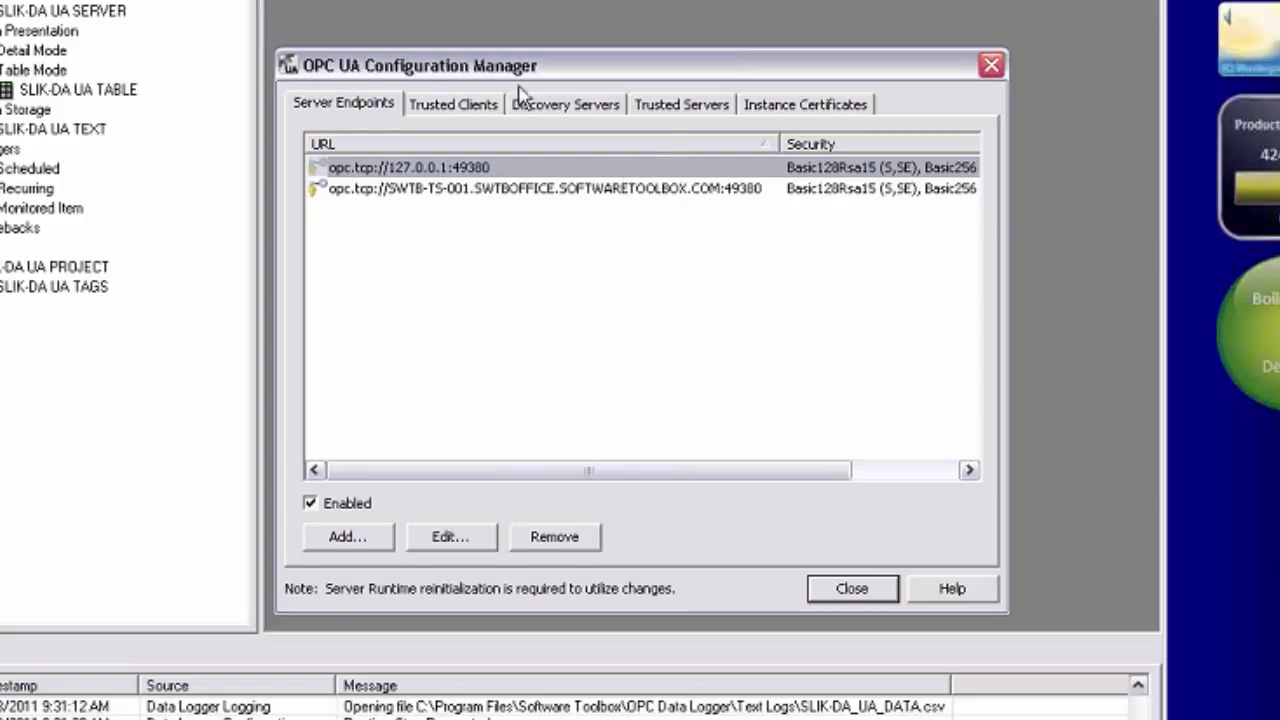
pyautogui.click(478, 106)
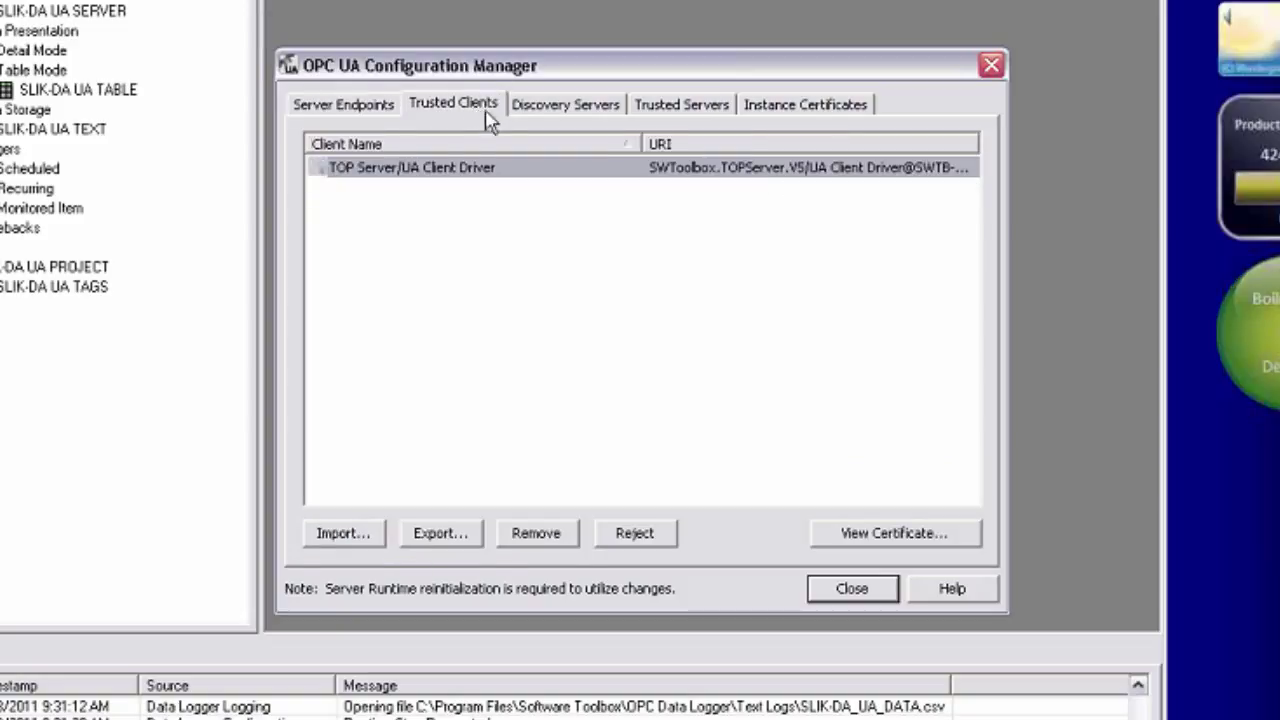
pyautogui.moveTo(466, 66); pyautogui.dragTo(585, 88)
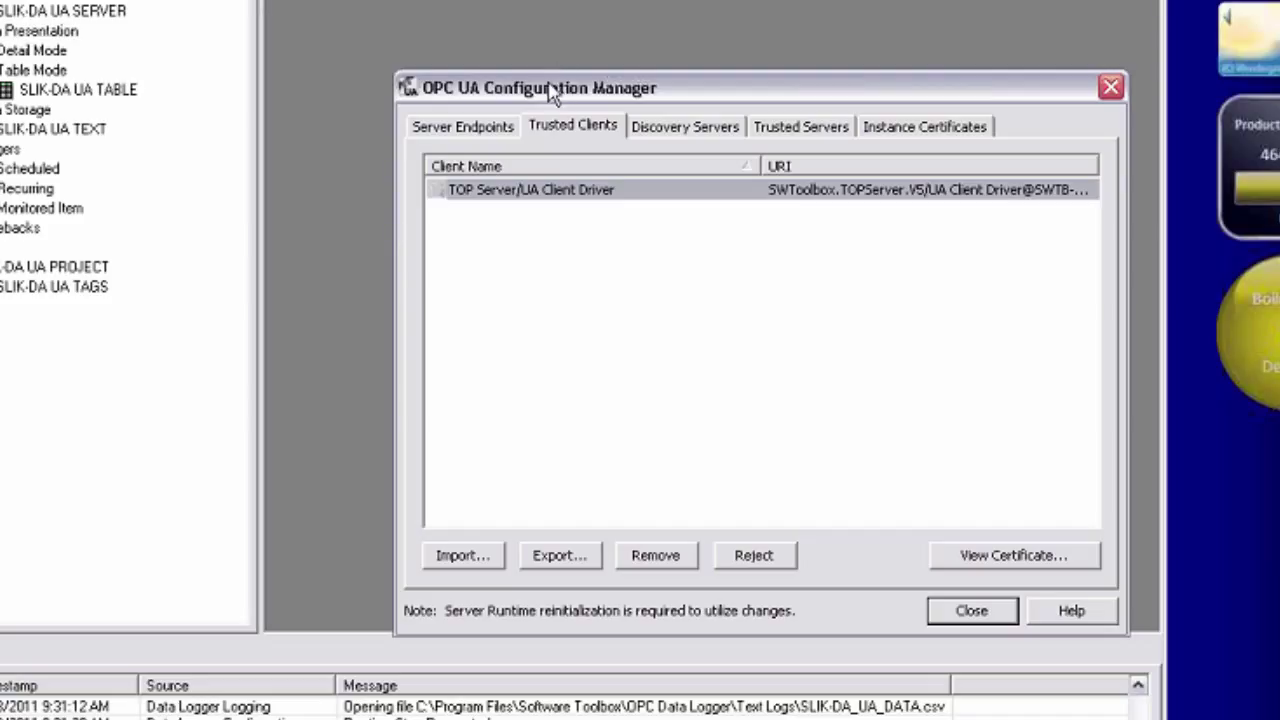
pyautogui.click(560, 125)
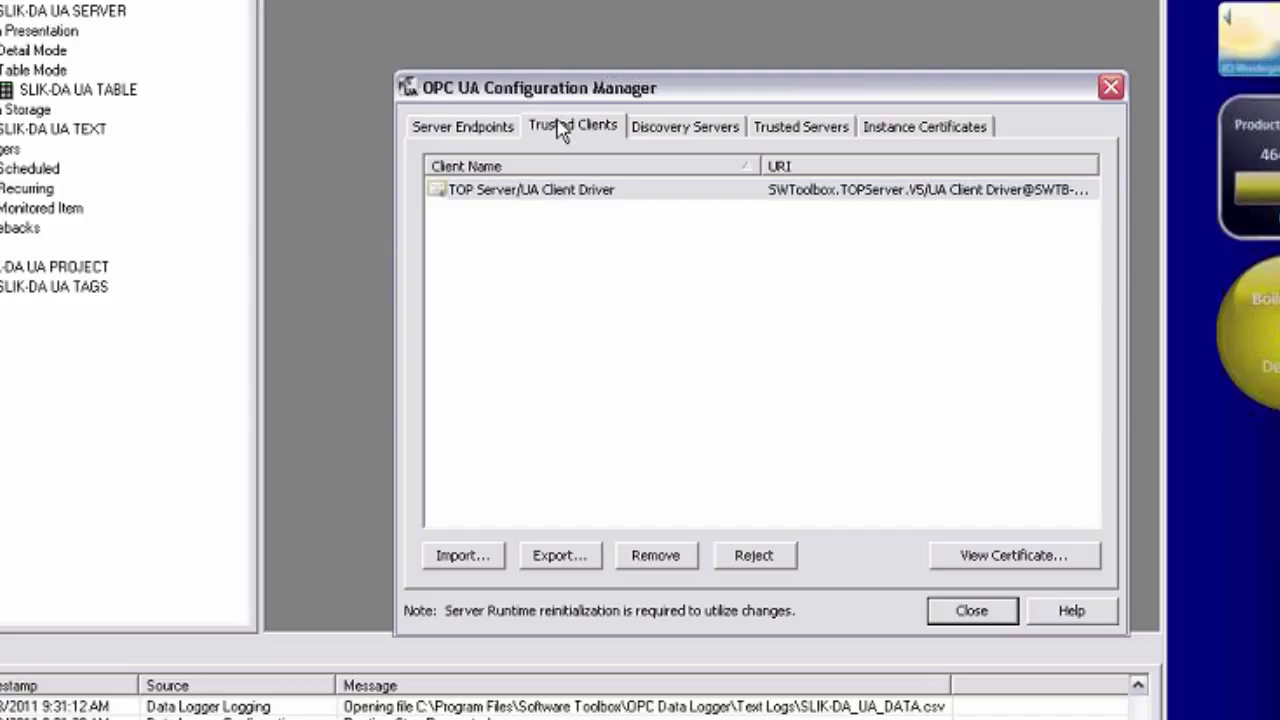
pyautogui.click(474, 555)
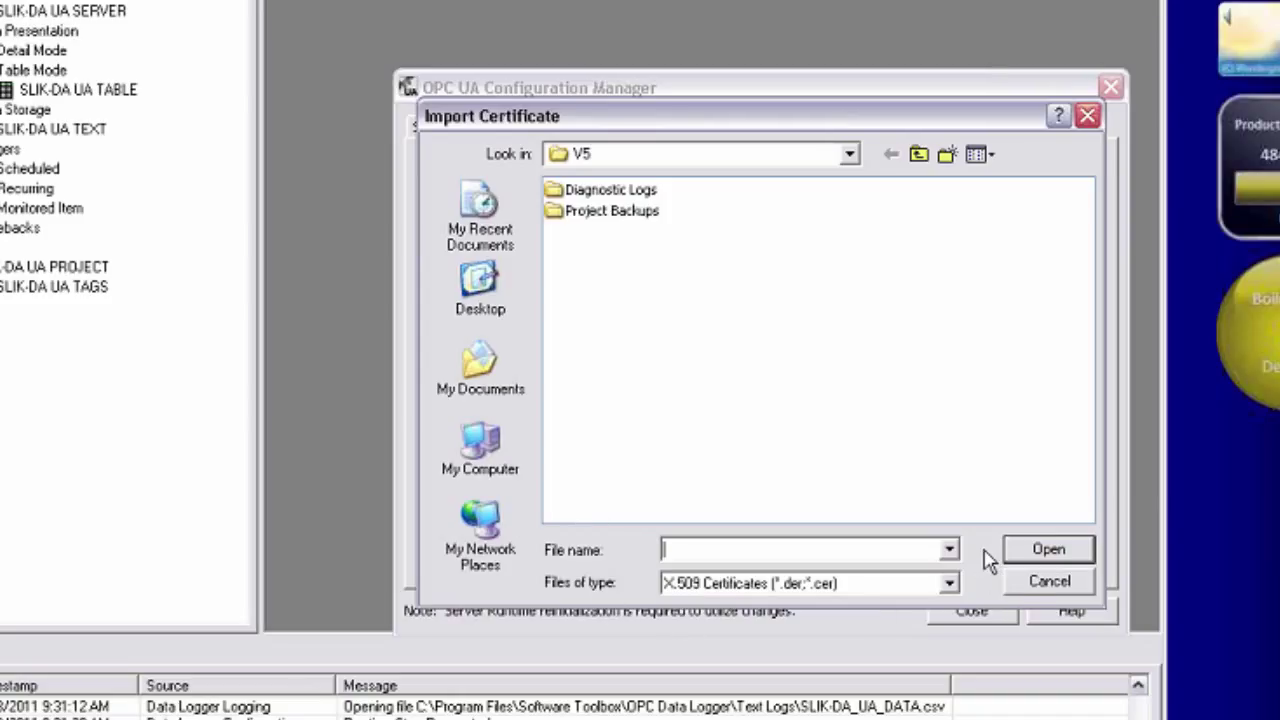
pyautogui.click(1020, 590)
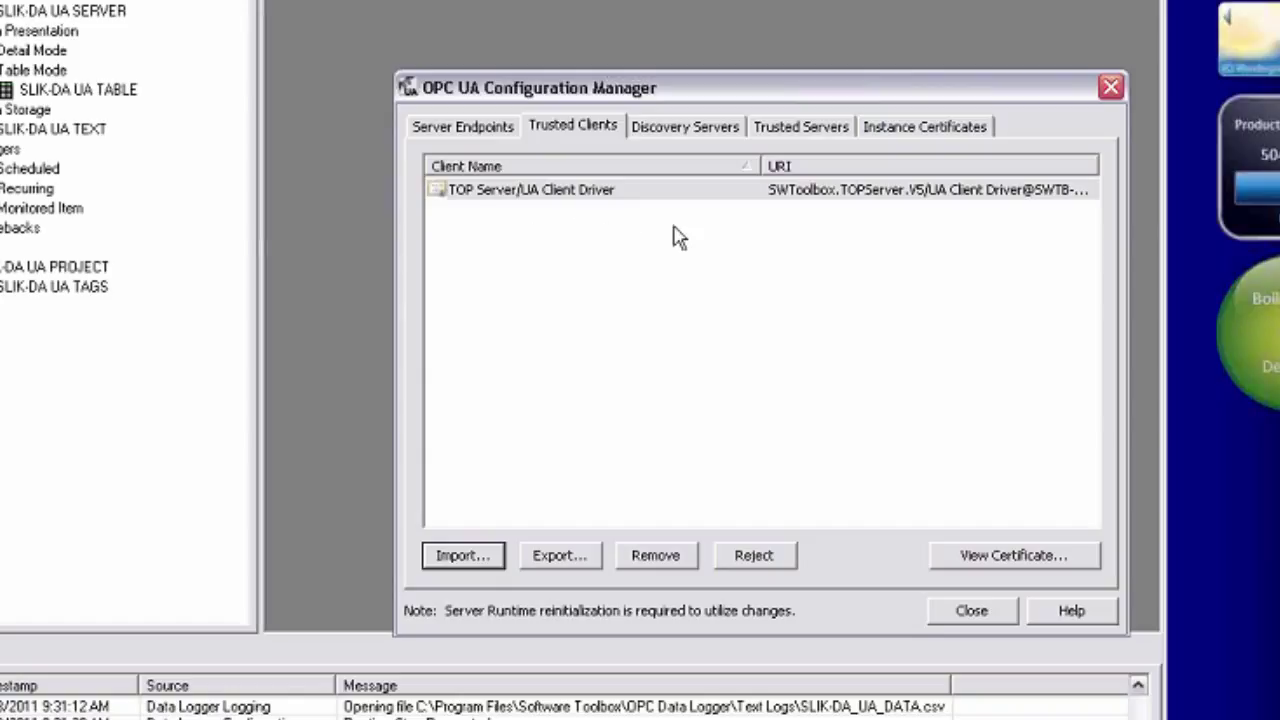
# Show the Instance Certificates dated 2010-12-09, opening and cancelling the server certificate export
pyautogui.click(955, 131)
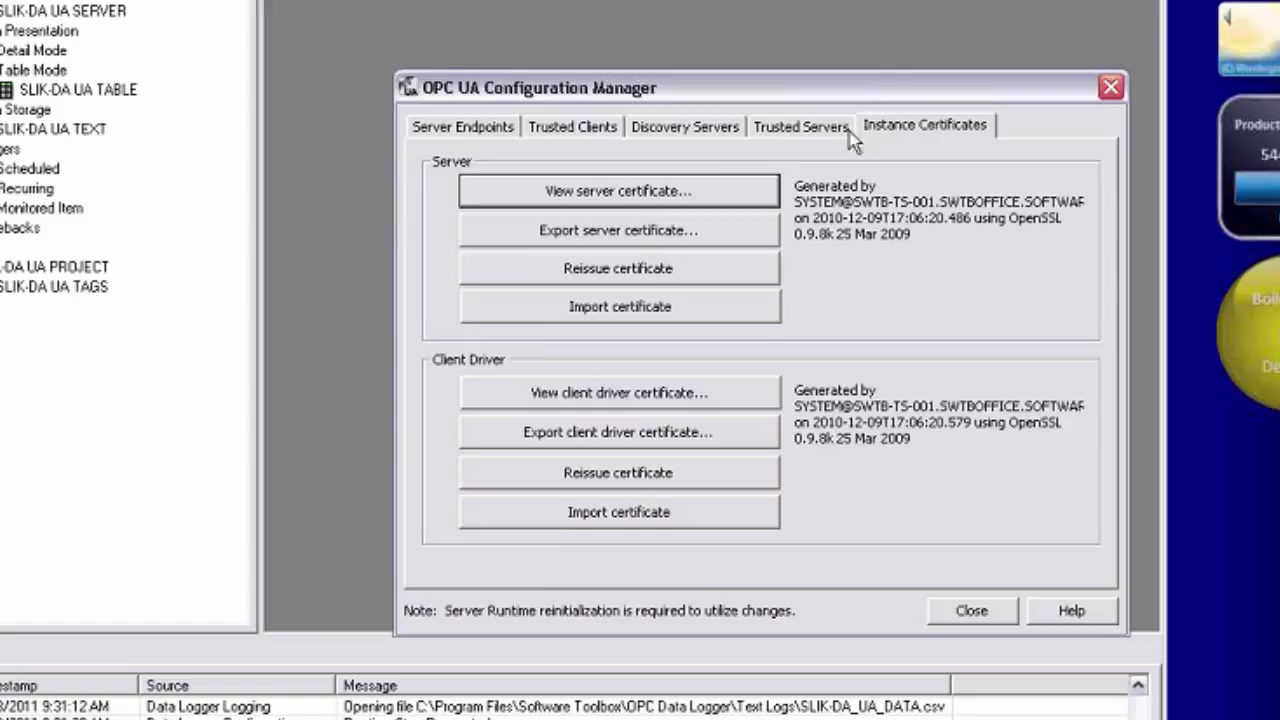
pyautogui.click(638, 231)
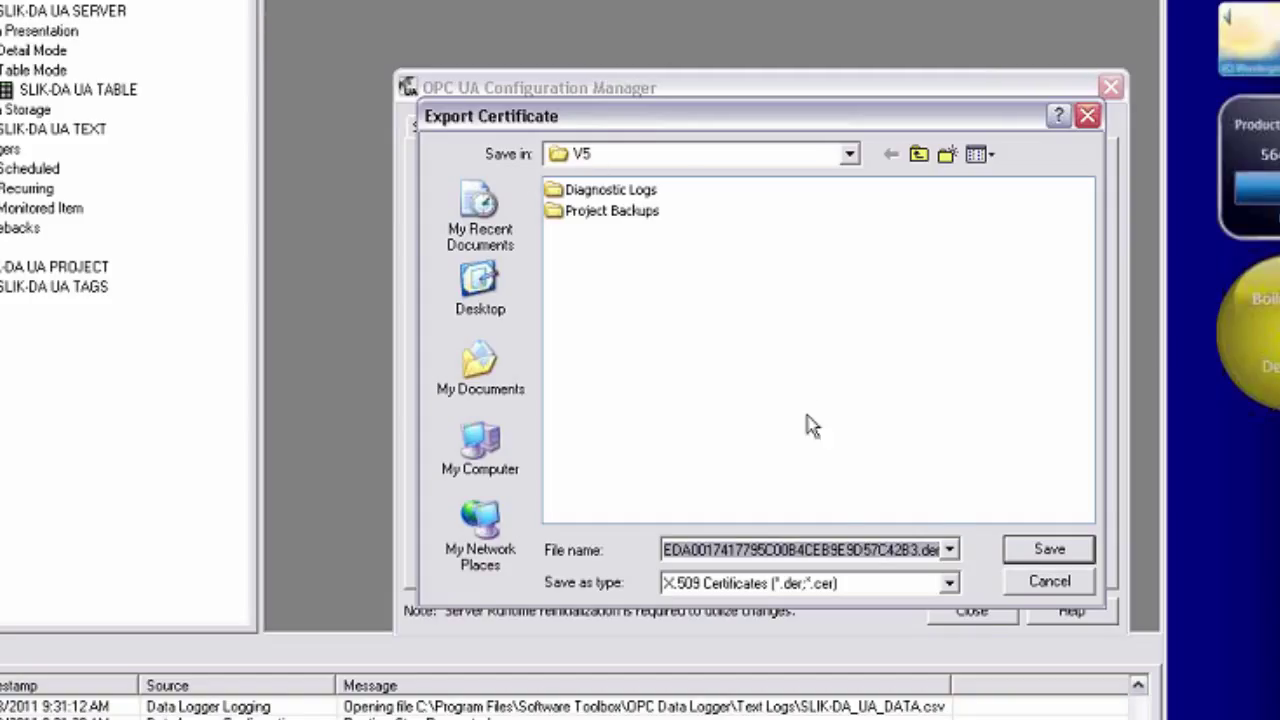
pyautogui.click(1043, 583)
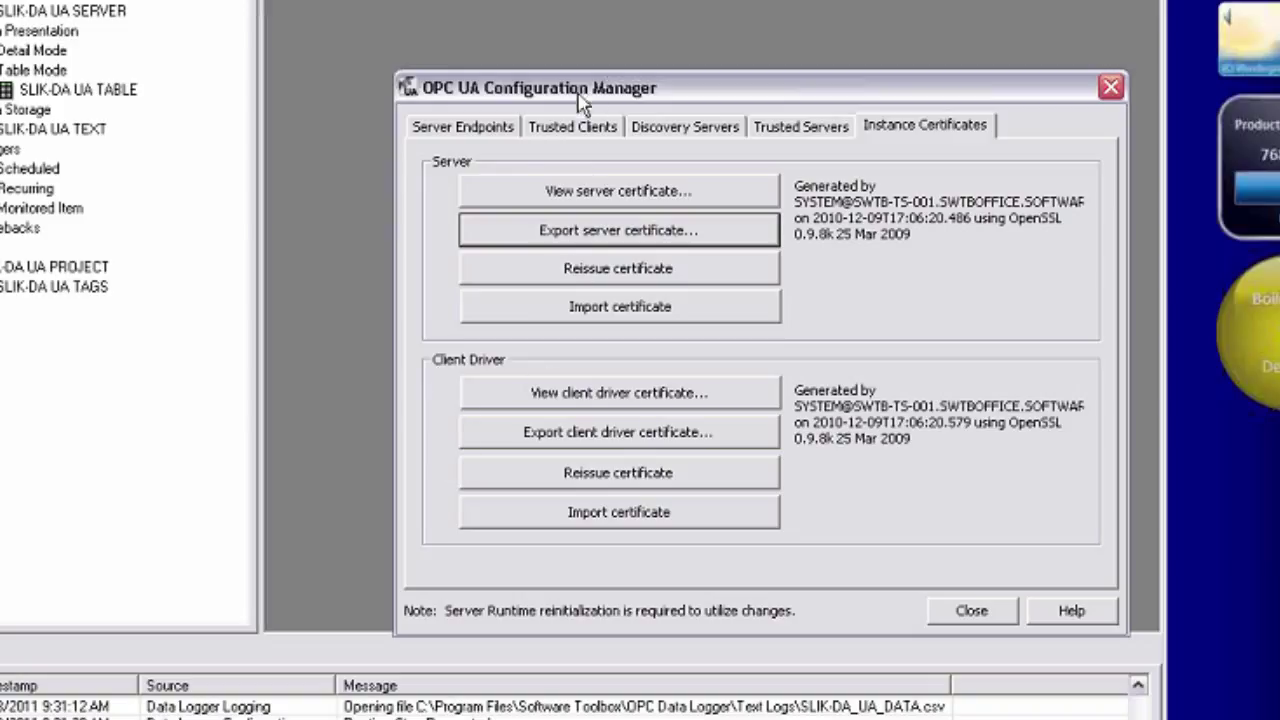
# Select the SWTB-TS-001 endpoint on Server Endpoints, then close the OPC UA Configuration Manager
pyautogui.click(470, 130)
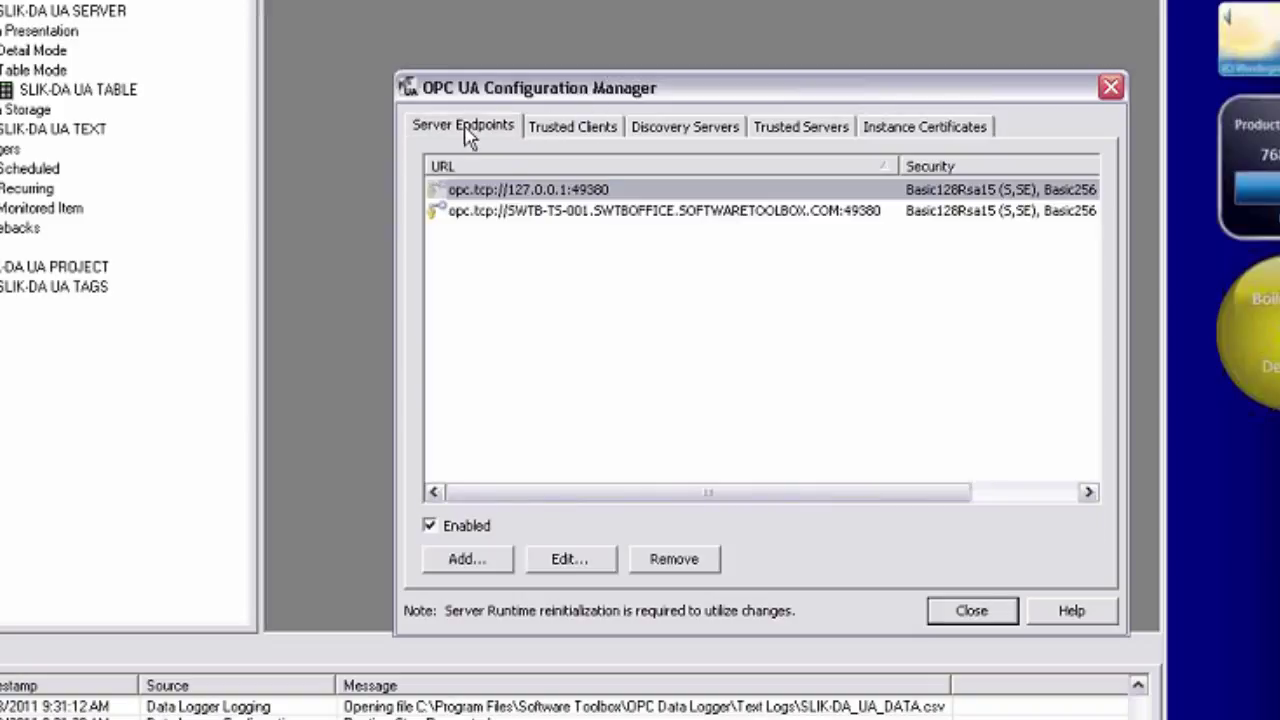
pyautogui.click(831, 213)
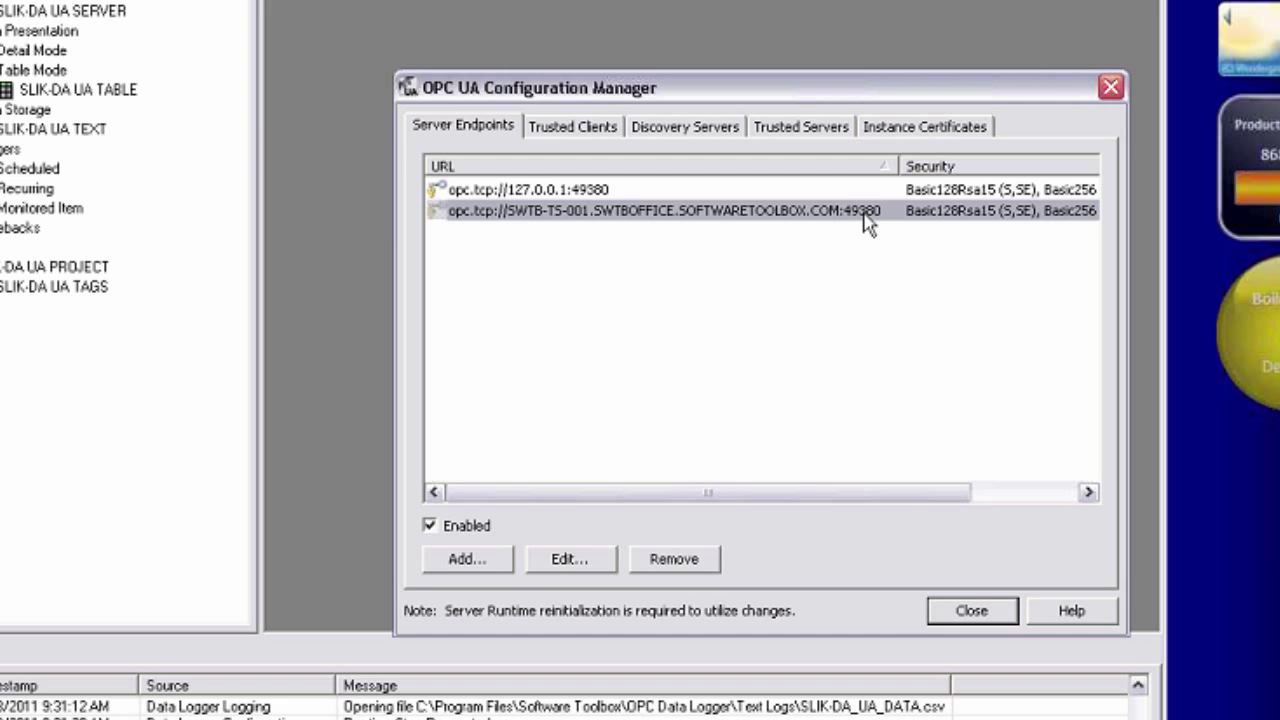
pyautogui.click(940, 611)
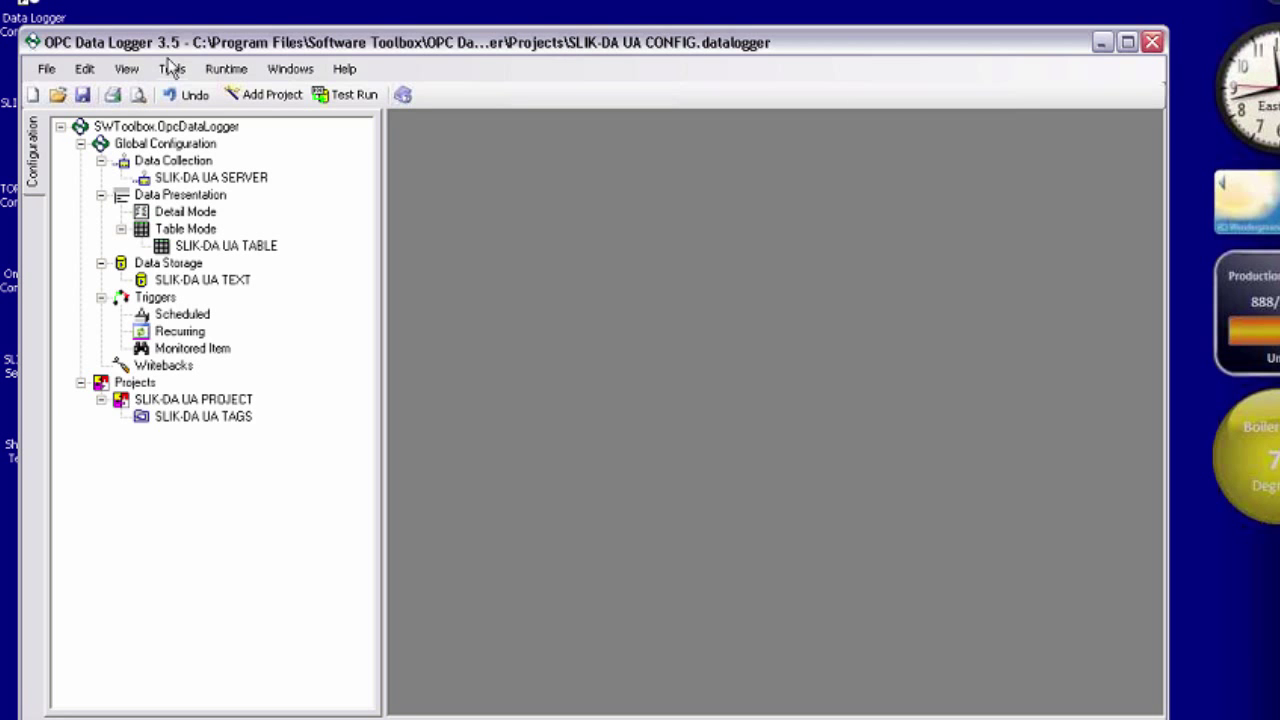
# Start a new logger project named TOPSERVER_PROJECT and move past the name page
pyautogui.click(33, 95)
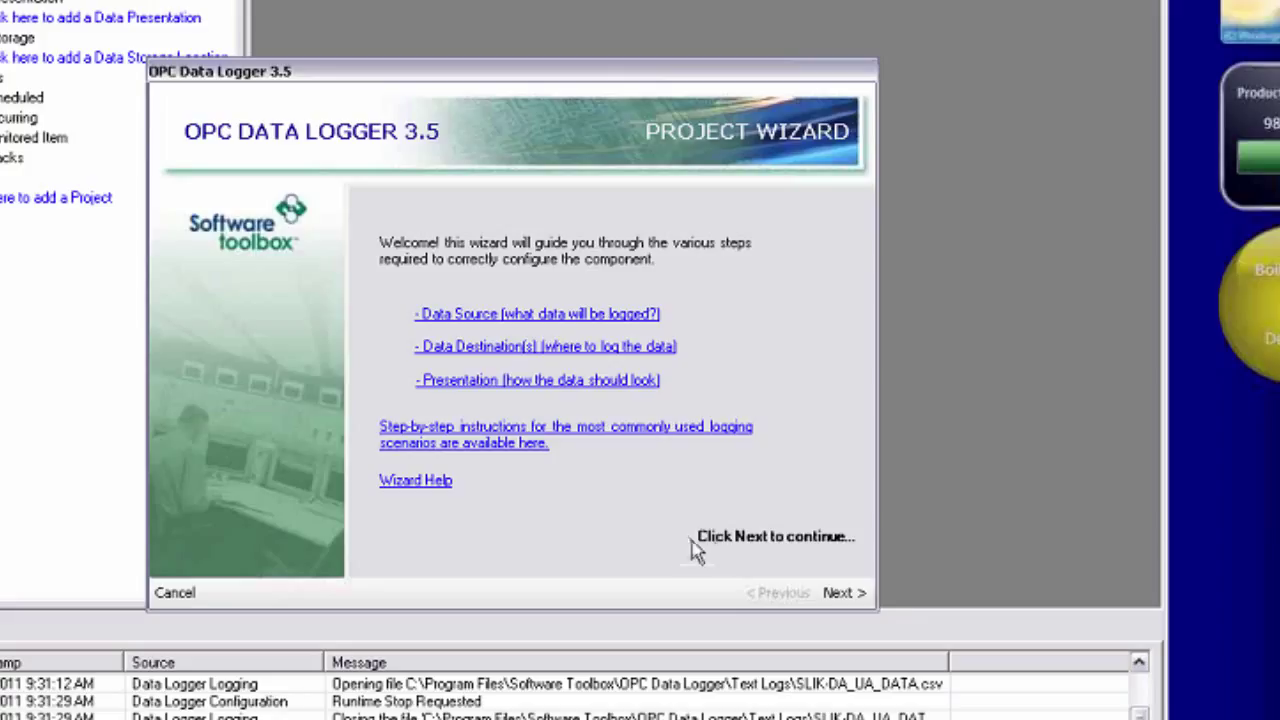
pyautogui.click(857, 594)
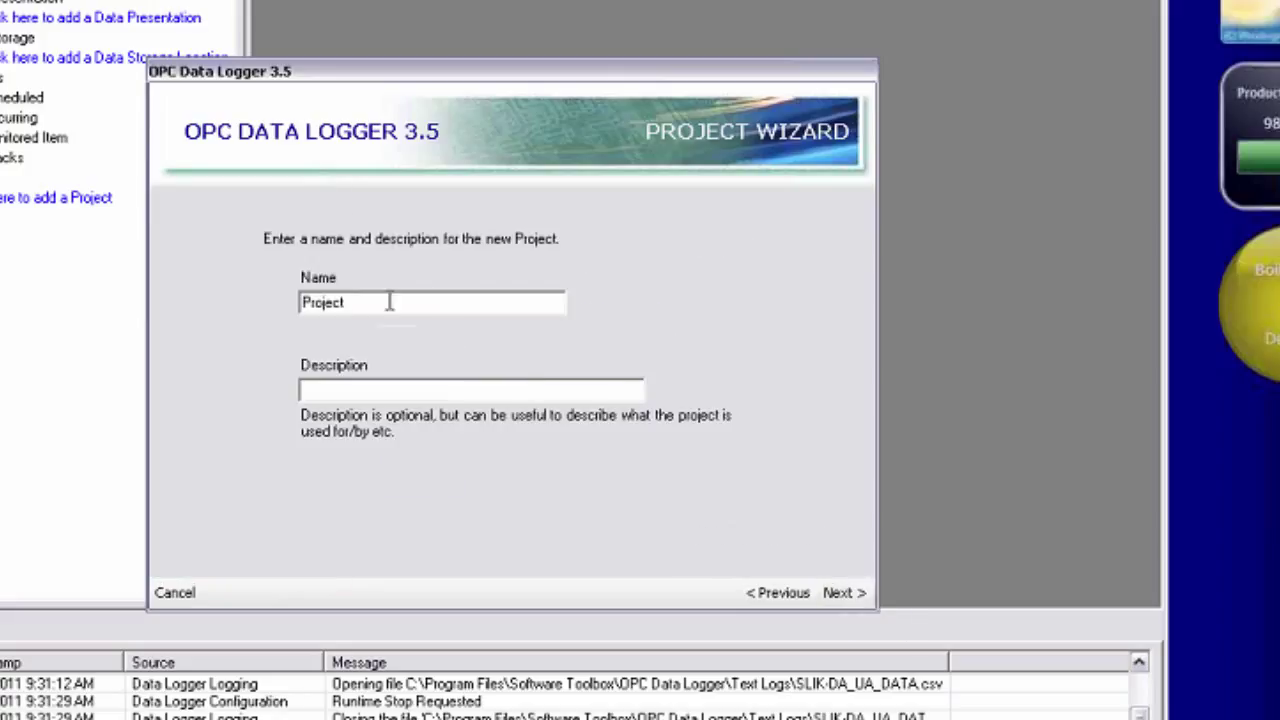
pyautogui.moveTo(389, 300); pyautogui.dragTo(229, 329)
pyautogui.write('tops')
pyautogui.press('BackSpace')
pyautogui.press('BackSpace')
pyautogui.press('BackSpace')
pyautogui.press('BackSpace')
pyautogui.write('T')
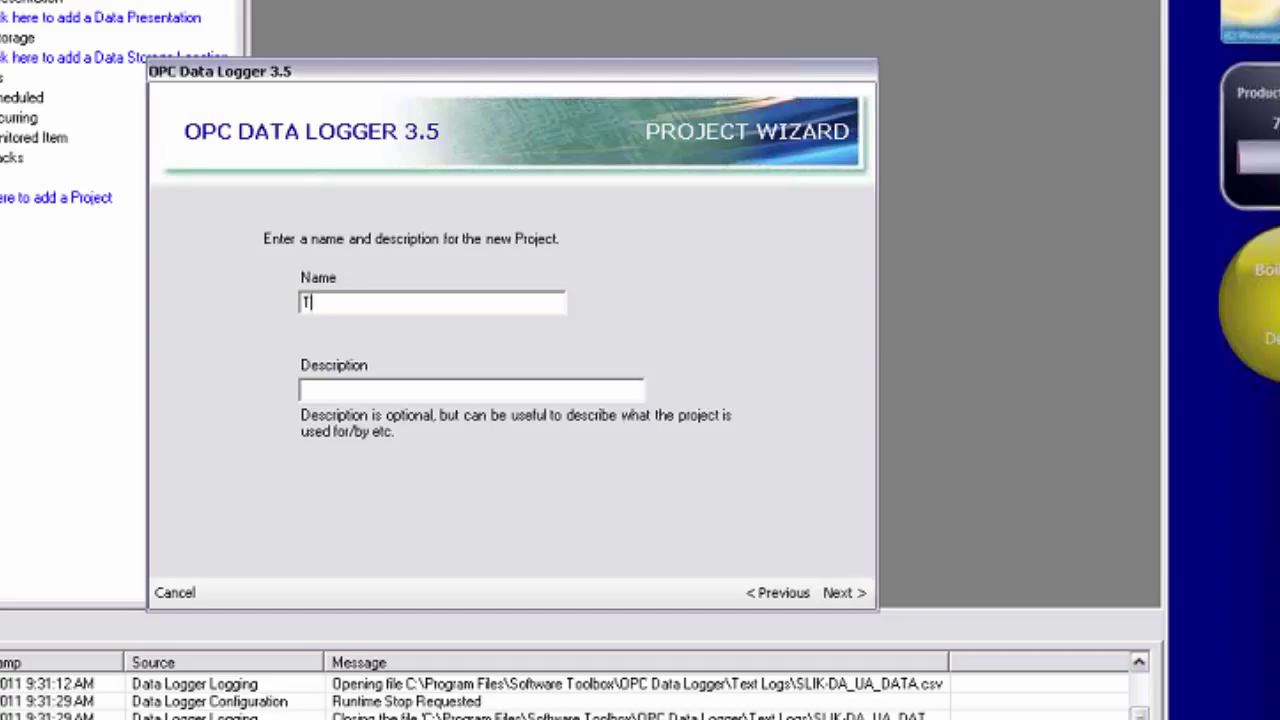
pyautogui.write('OPSERVER_PROJECT')
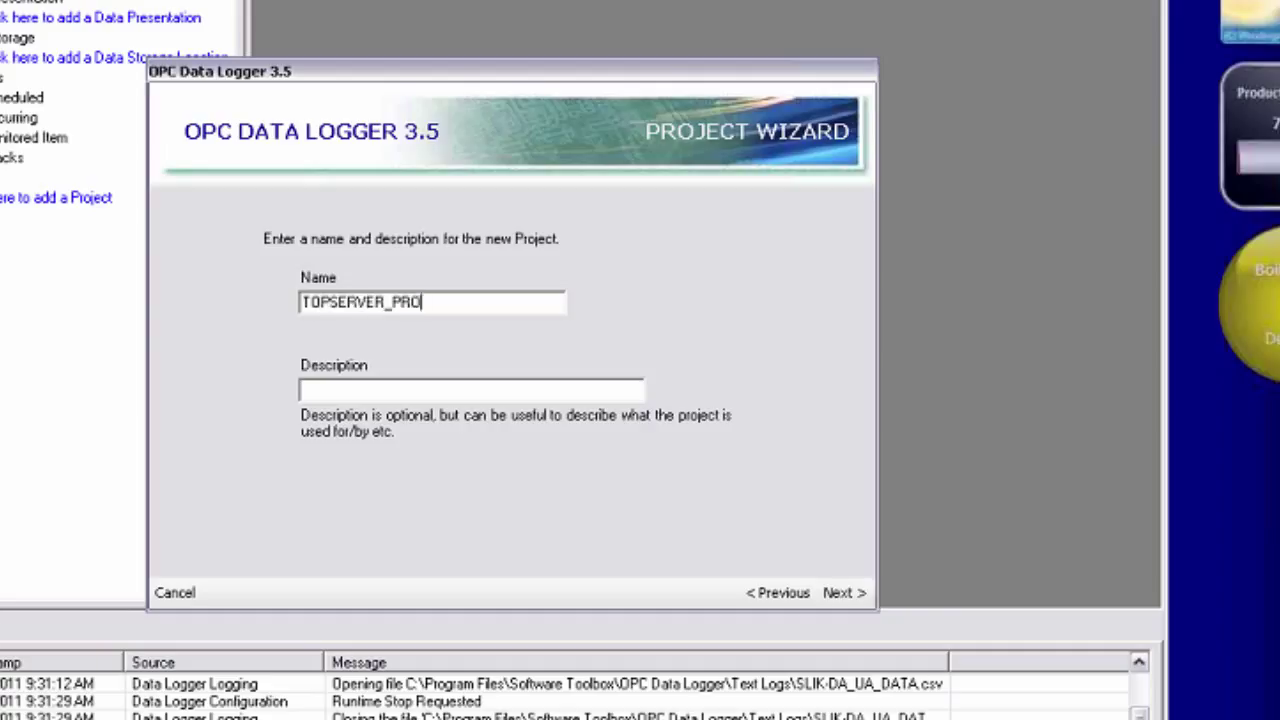
pyautogui.click(855, 593)
# Add an OPC Unified Architecture (UA) Interface data collector named TOPSERVER_UA
pyautogui.click(405, 396)
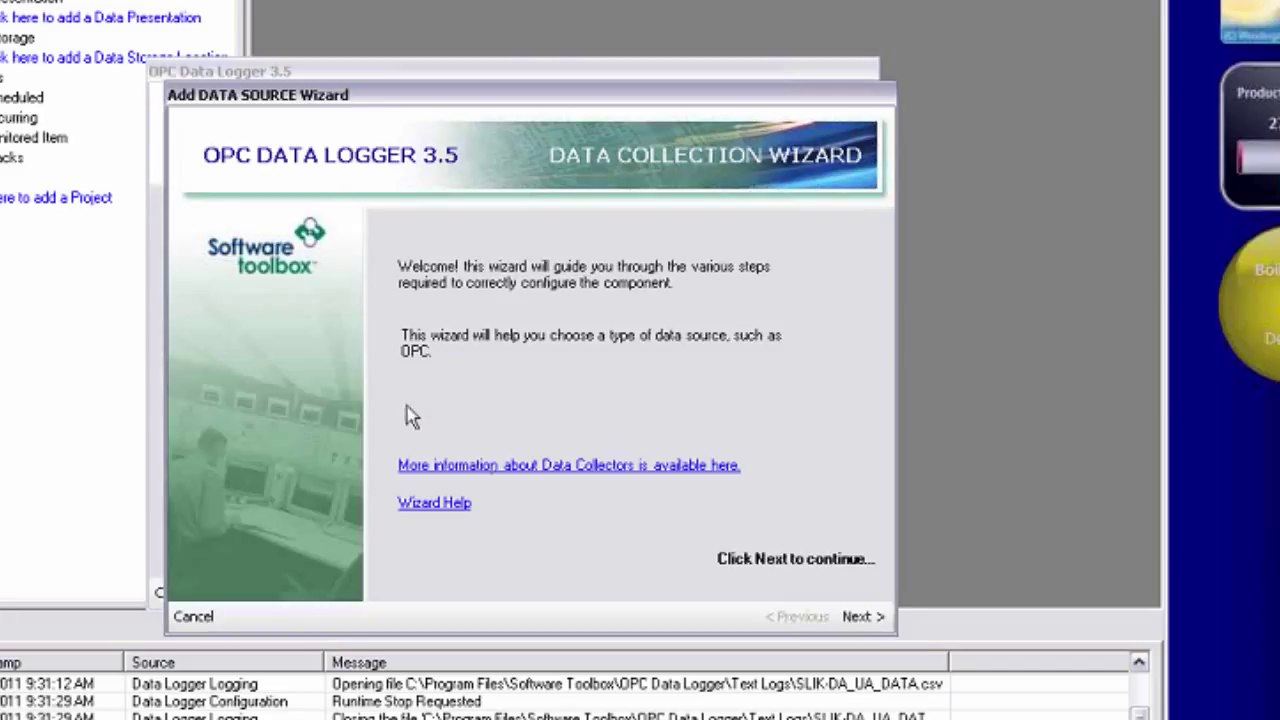
pyautogui.click(884, 617)
pyautogui.click(376, 308)
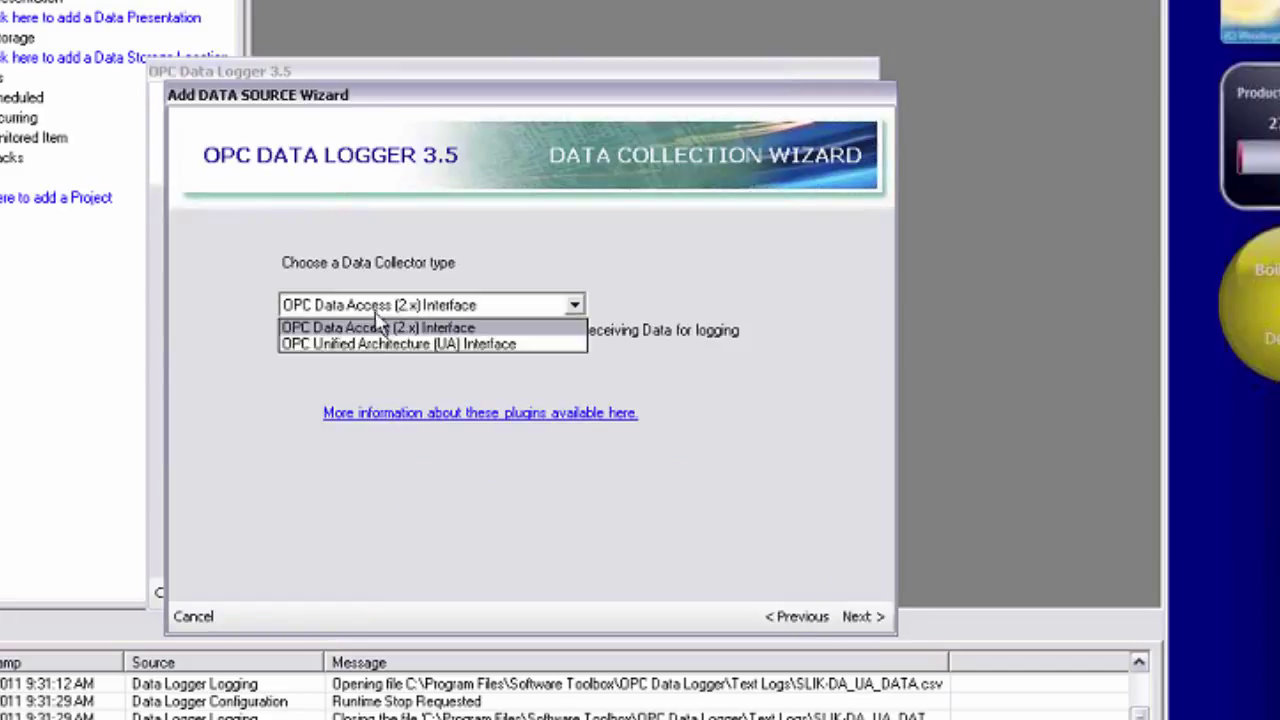
pyautogui.click(372, 343)
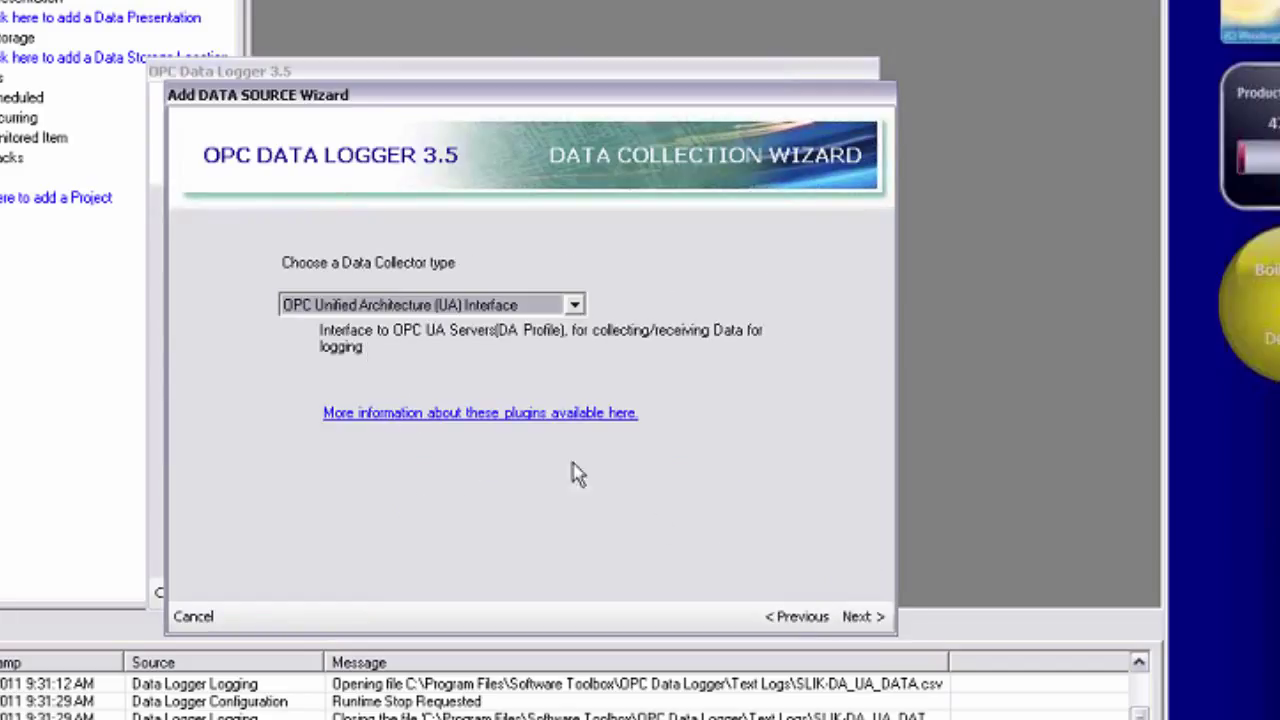
pyautogui.click(864, 616)
pyautogui.moveTo(387, 303); pyautogui.dragTo(157, 306)
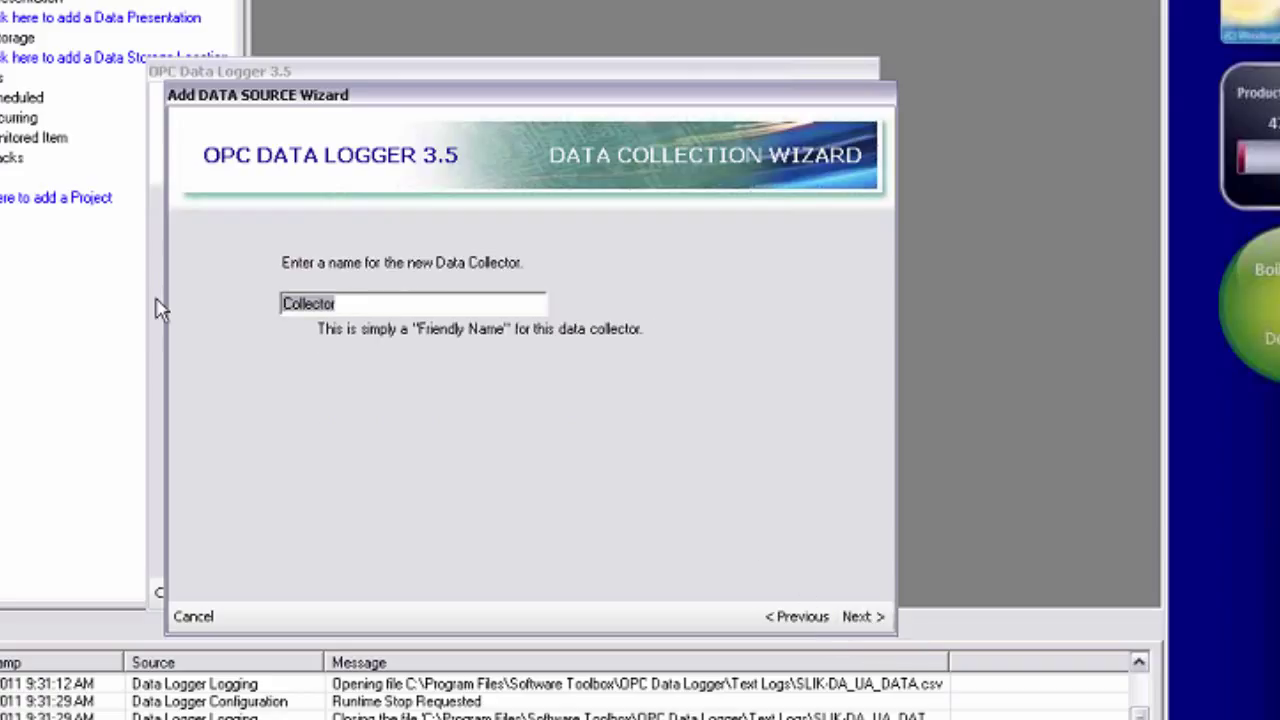
pyautogui.write('TOPSERVER_UA')
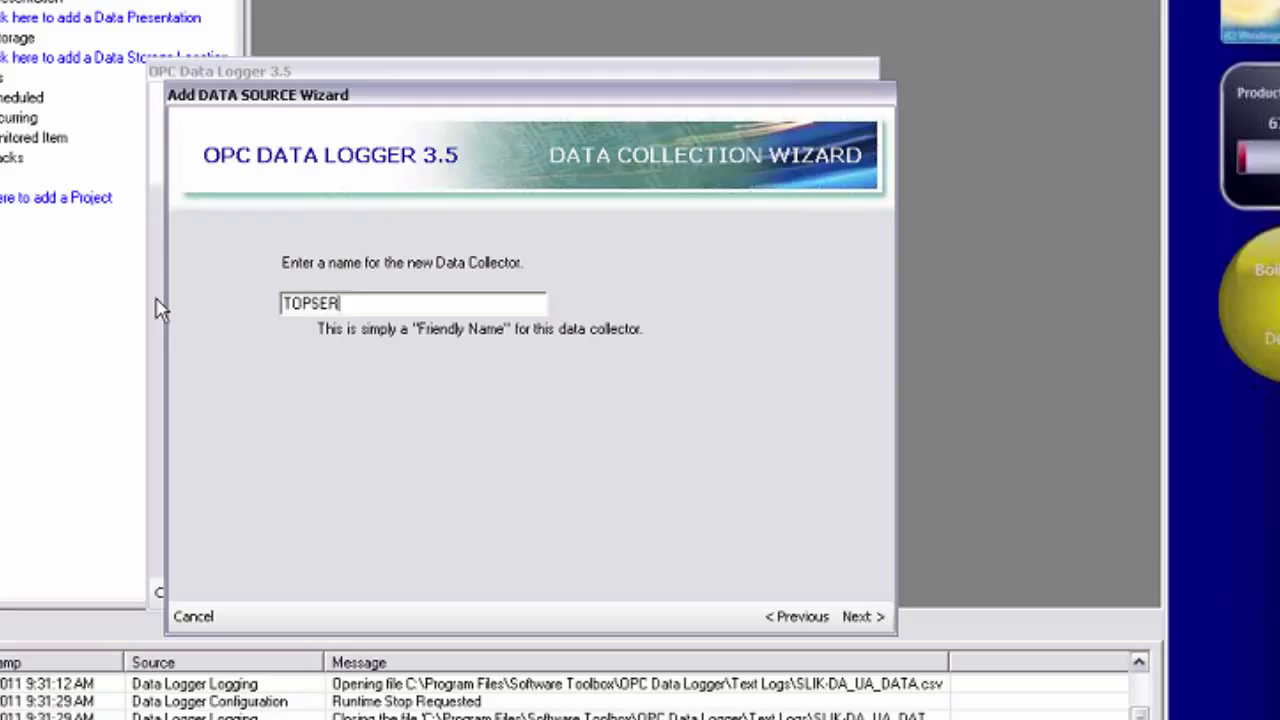
pyautogui.click(852, 616)
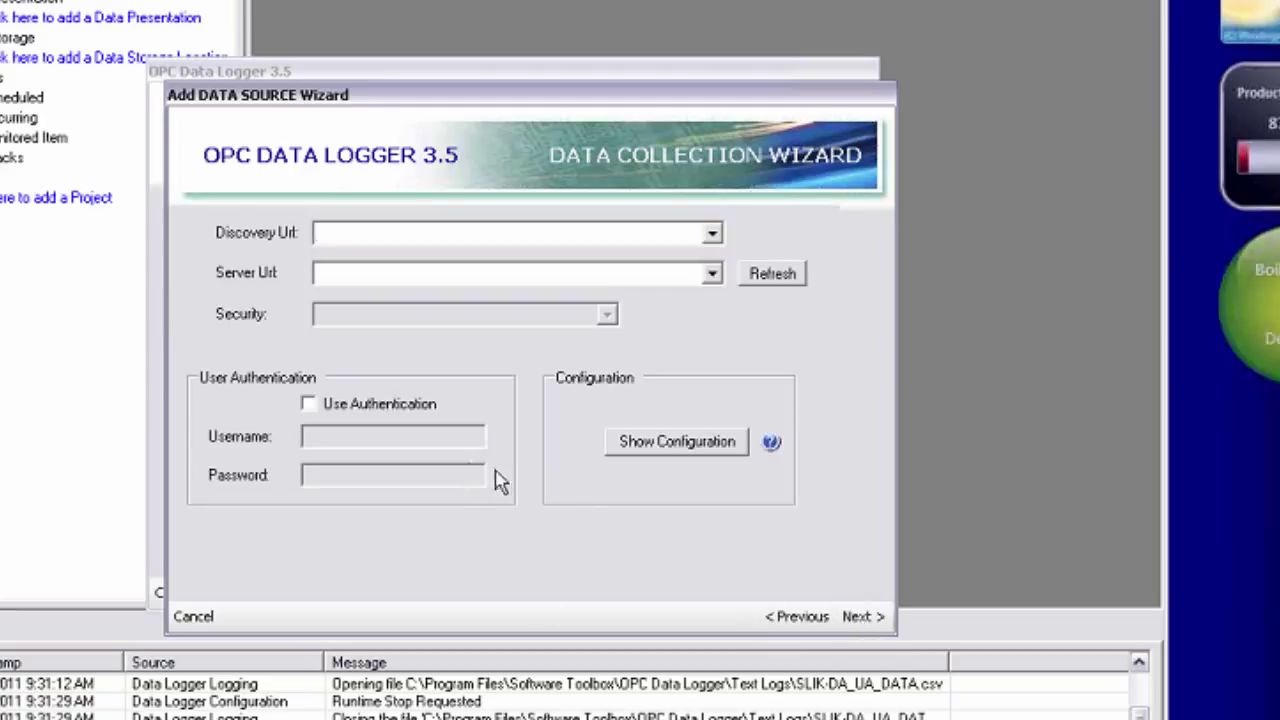
# Enter the server URL opc.tcp://WWCLIENT1.5WTBOFFICE.SOFTWARETOOLBOX.COM:49380
pyautogui.click(345, 273)
pyautogui.write('opc')
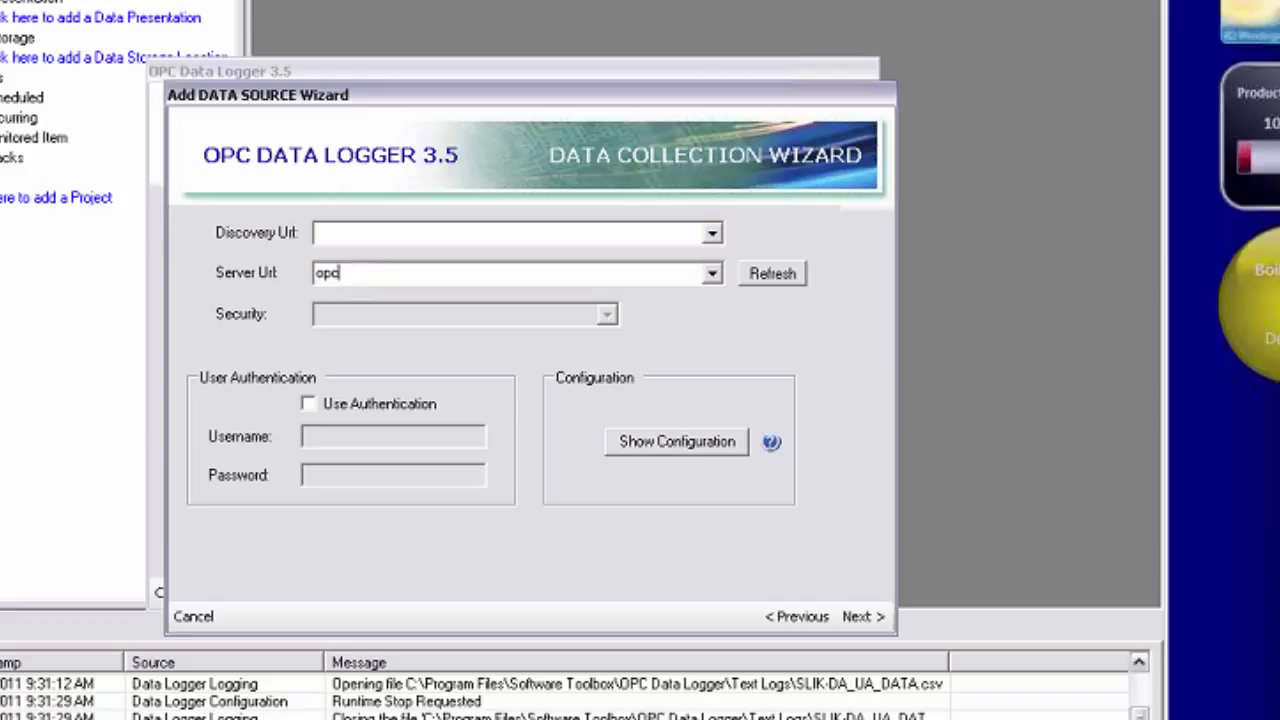
pyautogui.write('.tcp://')
pyautogui.write('WW')
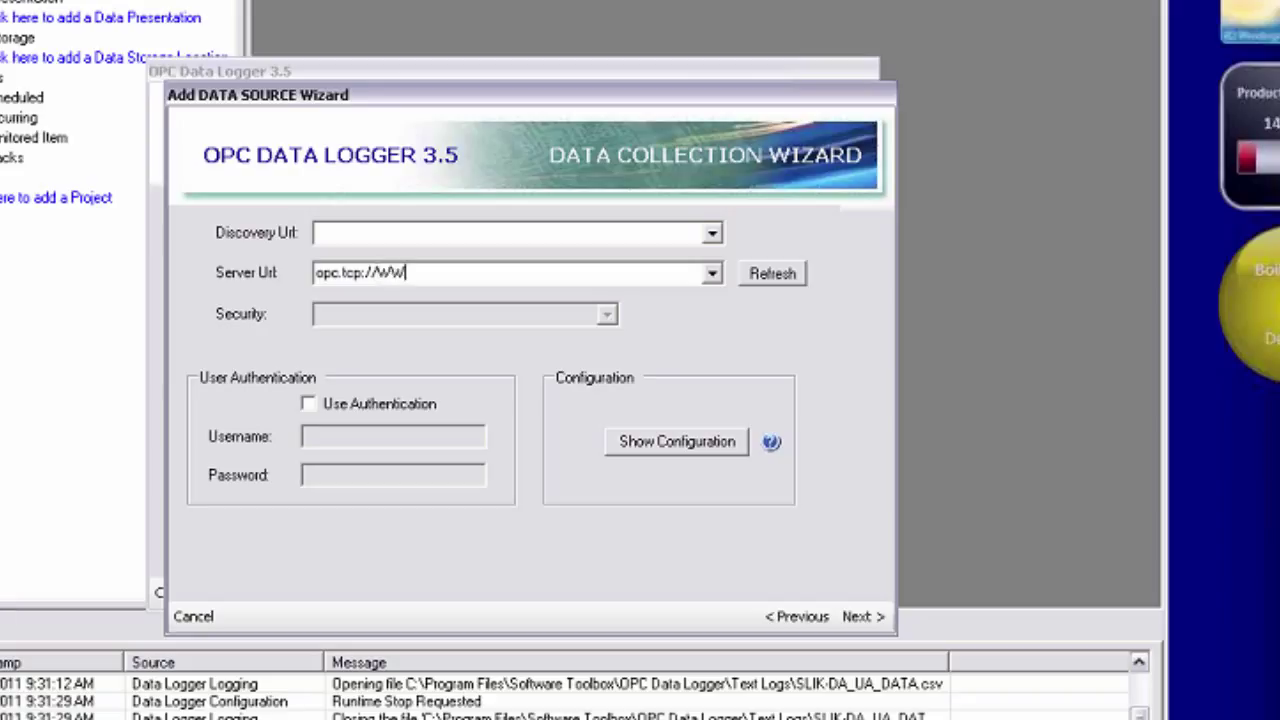
pyautogui.write('CLIENT1.5WT')
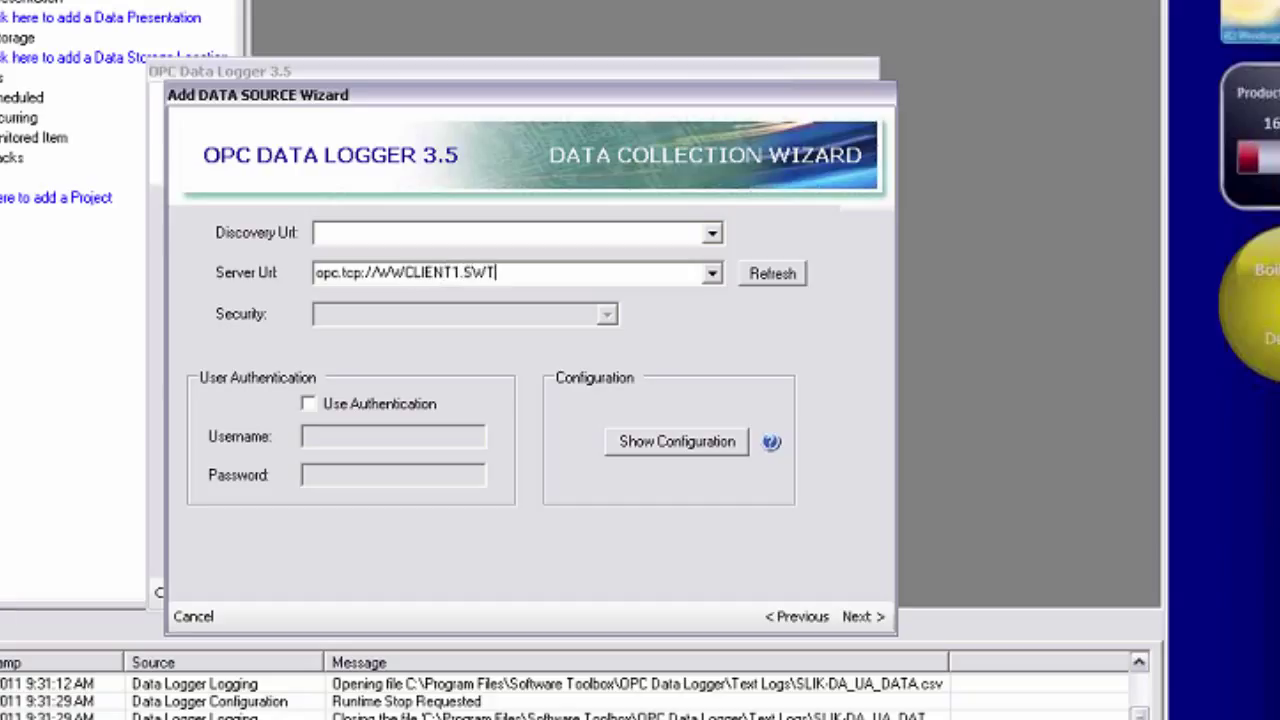
pyautogui.write('BOFFICE.SOFTWARETOOLBOX.COM')
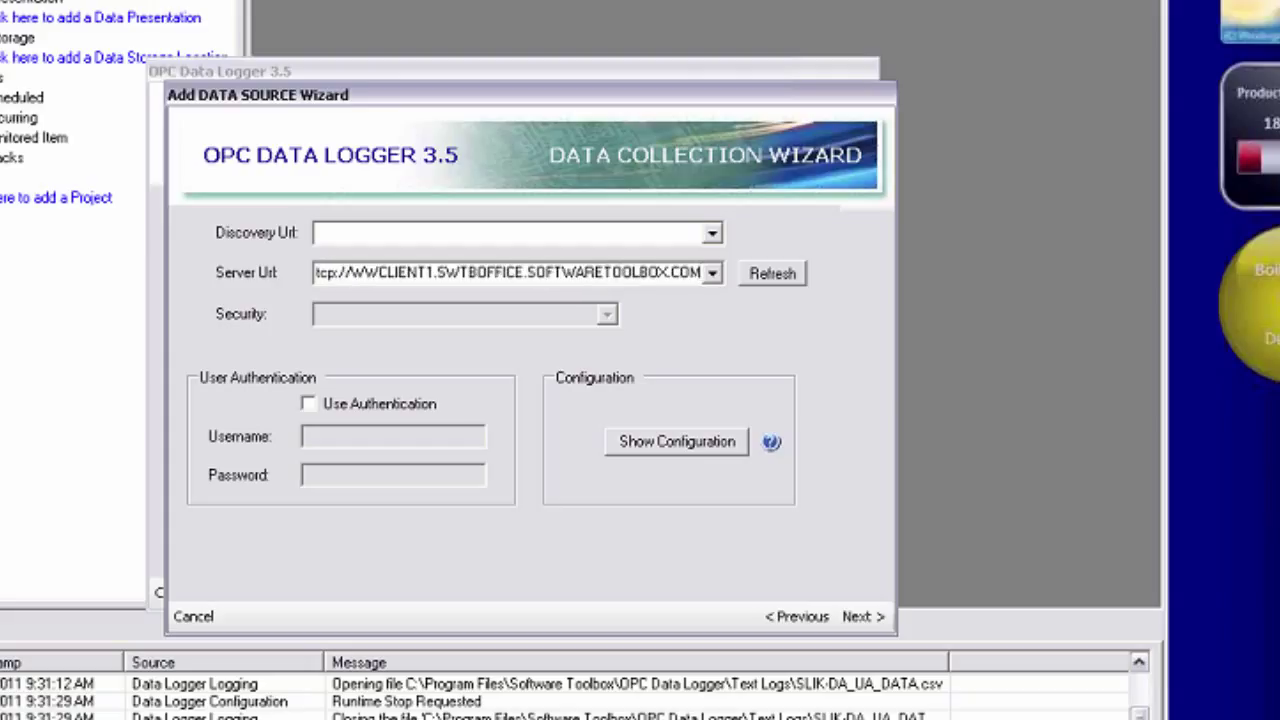
pyautogui.write(':49380')
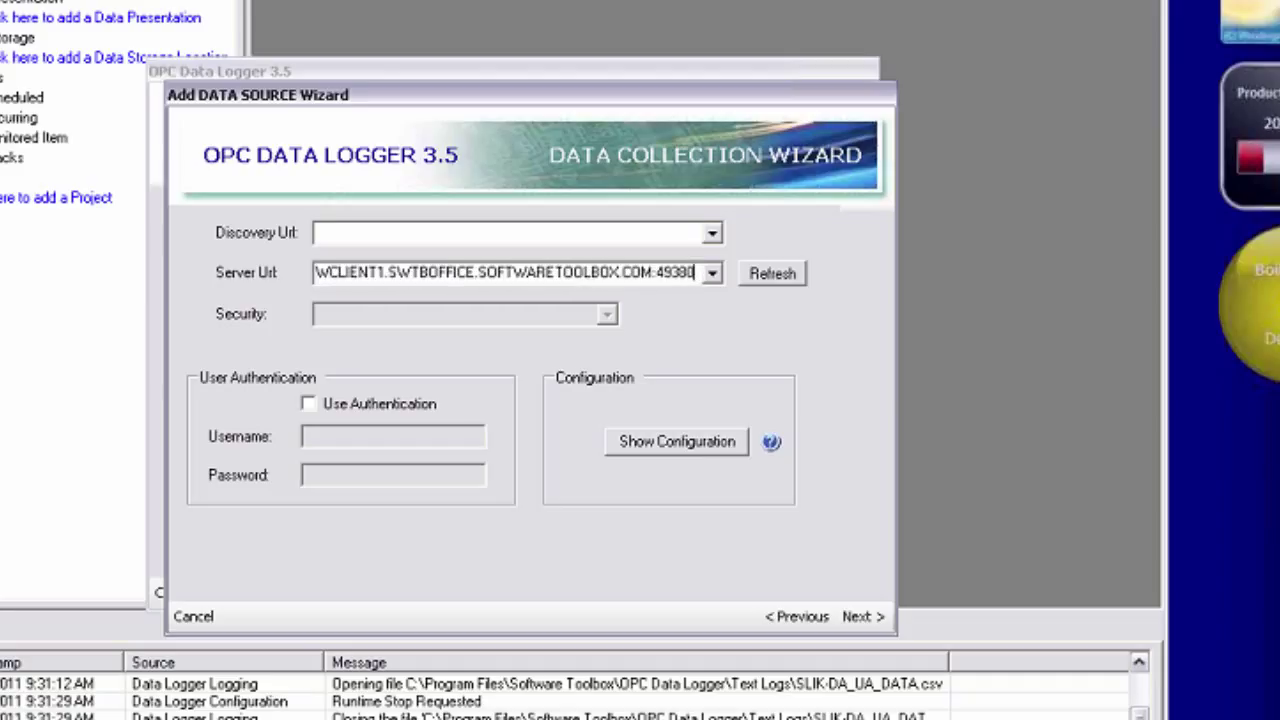
# Refresh the endpoints, choose SignAndEncrypt - Basic256 security, and finish adding the data source
pyautogui.click(756, 278)
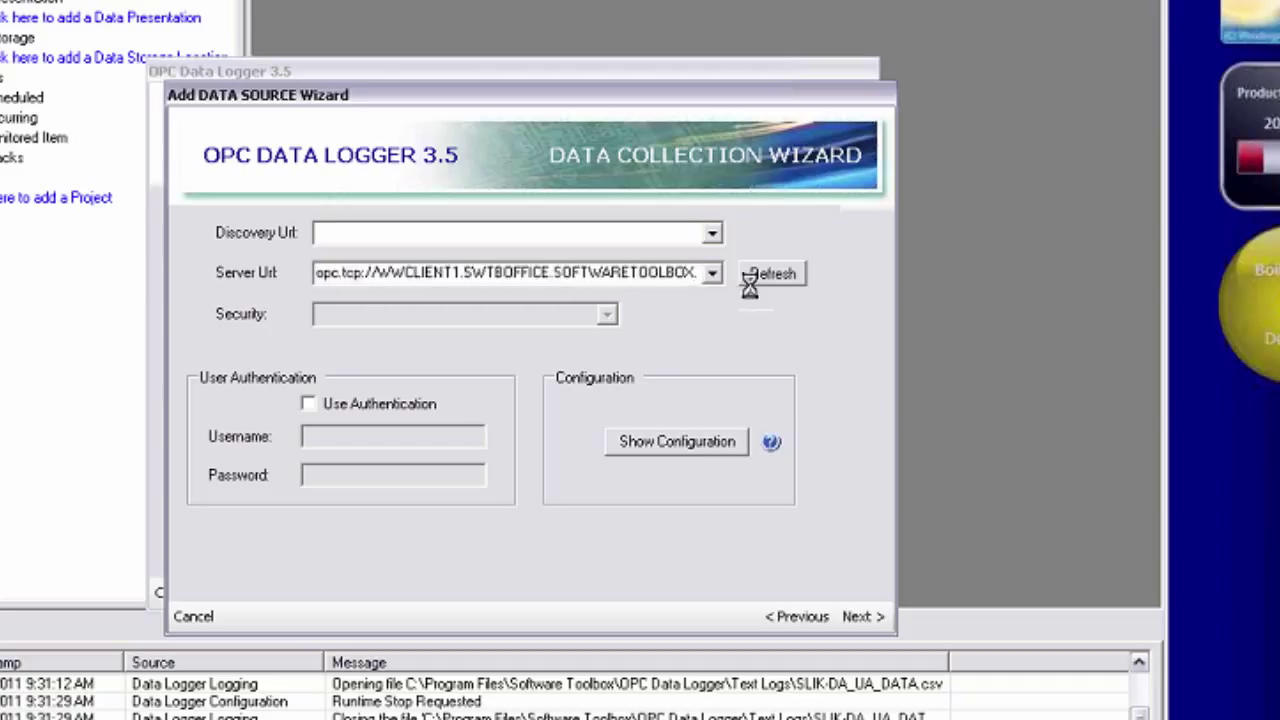
pyautogui.click(608, 315)
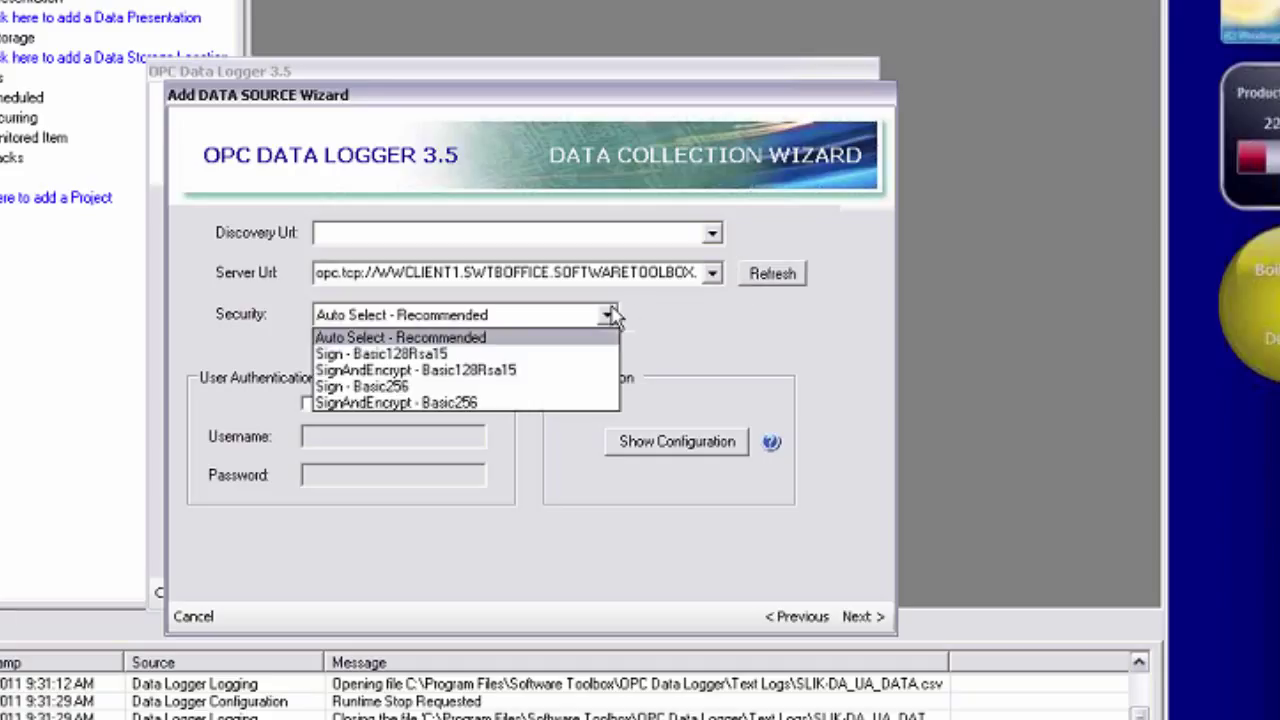
pyautogui.click(505, 416)
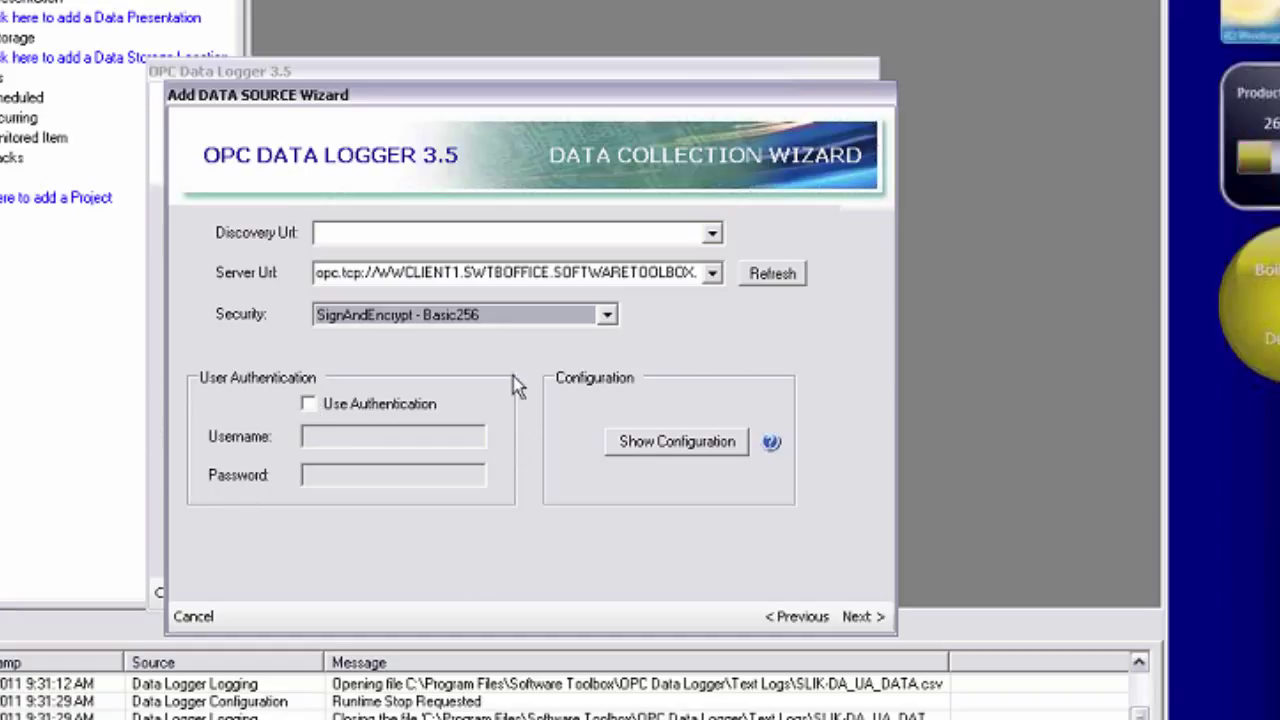
pyautogui.click(860, 617)
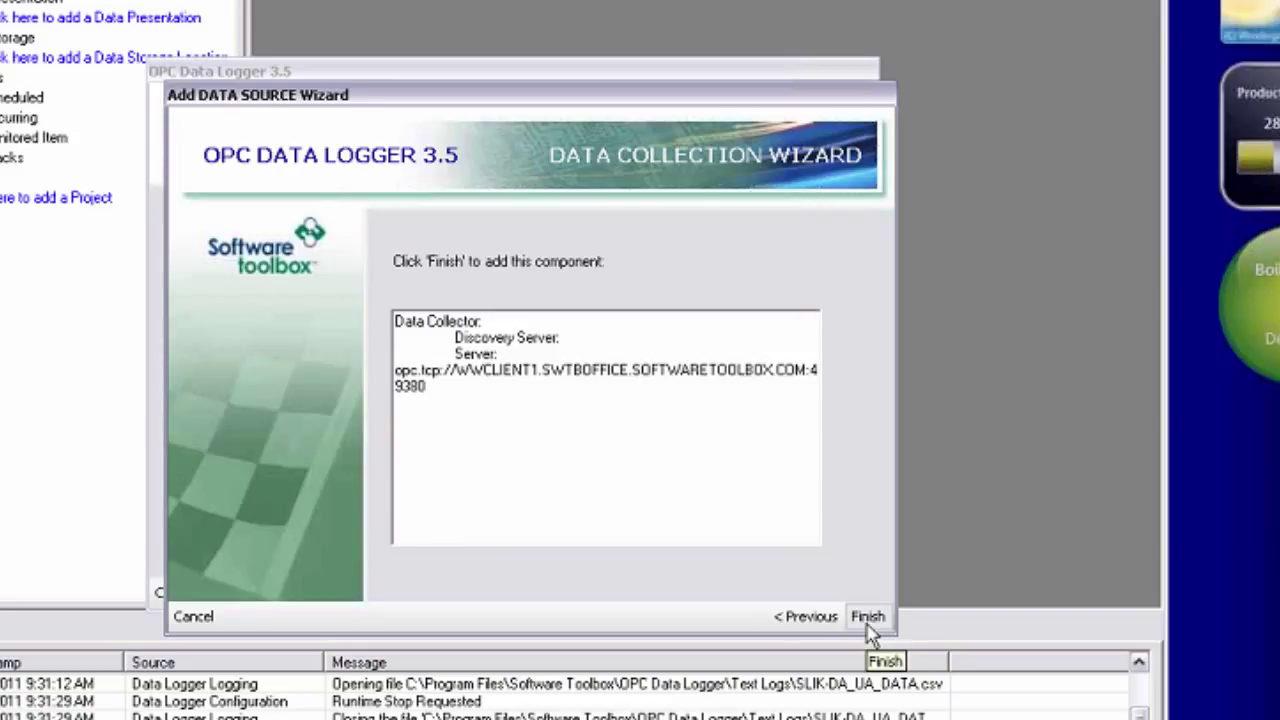
pyautogui.click(868, 620)
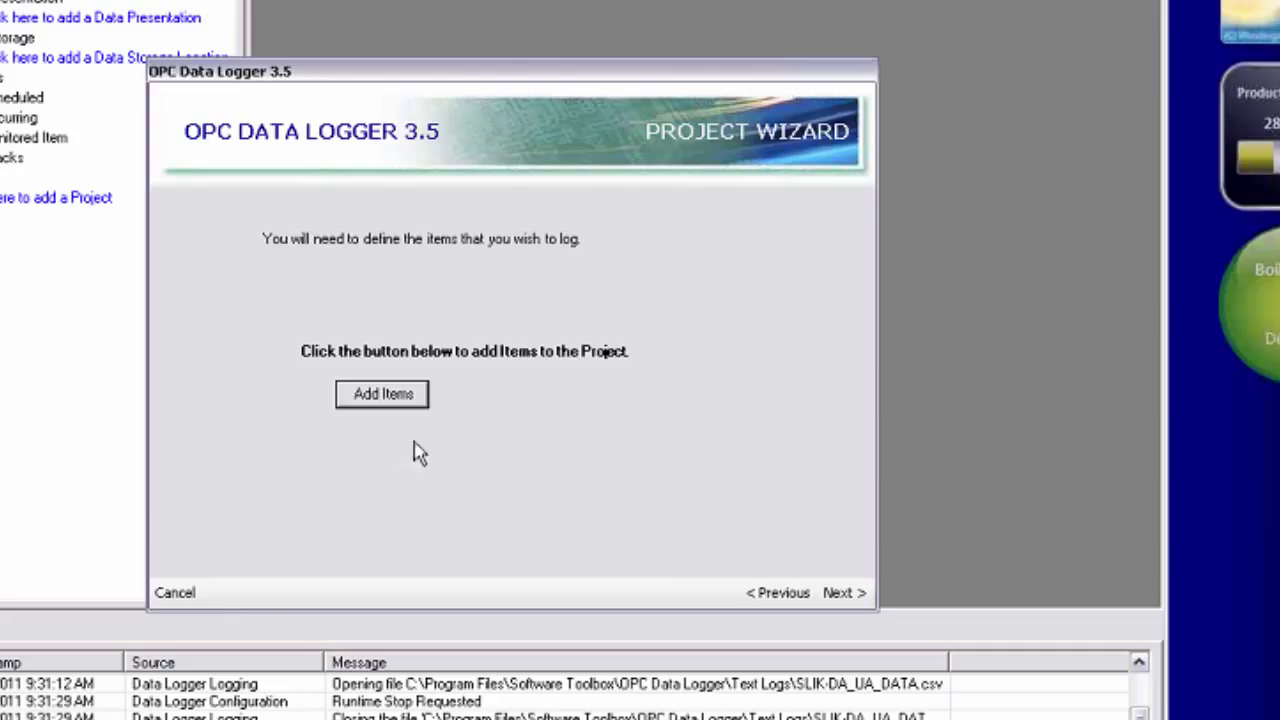
# Start defining items to log and name the new tag group 'TOPSERVER UA TAGS'
pyautogui.click(406, 400)
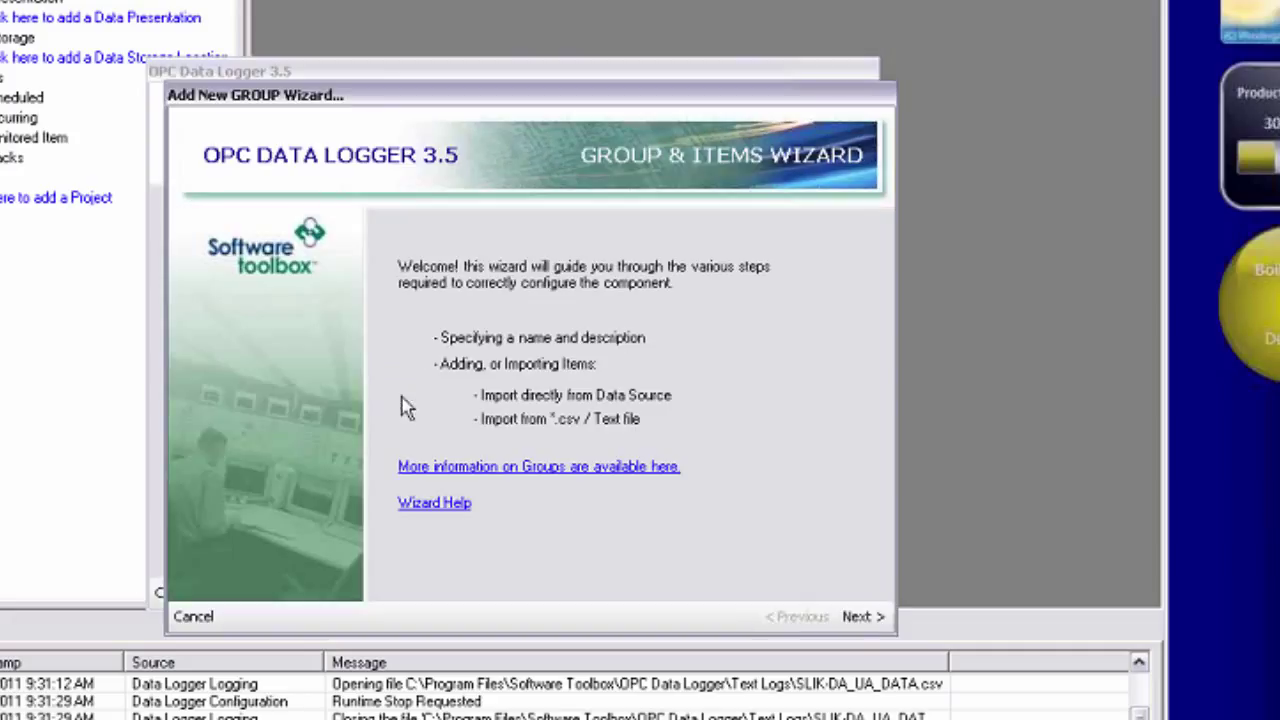
pyautogui.click(860, 618)
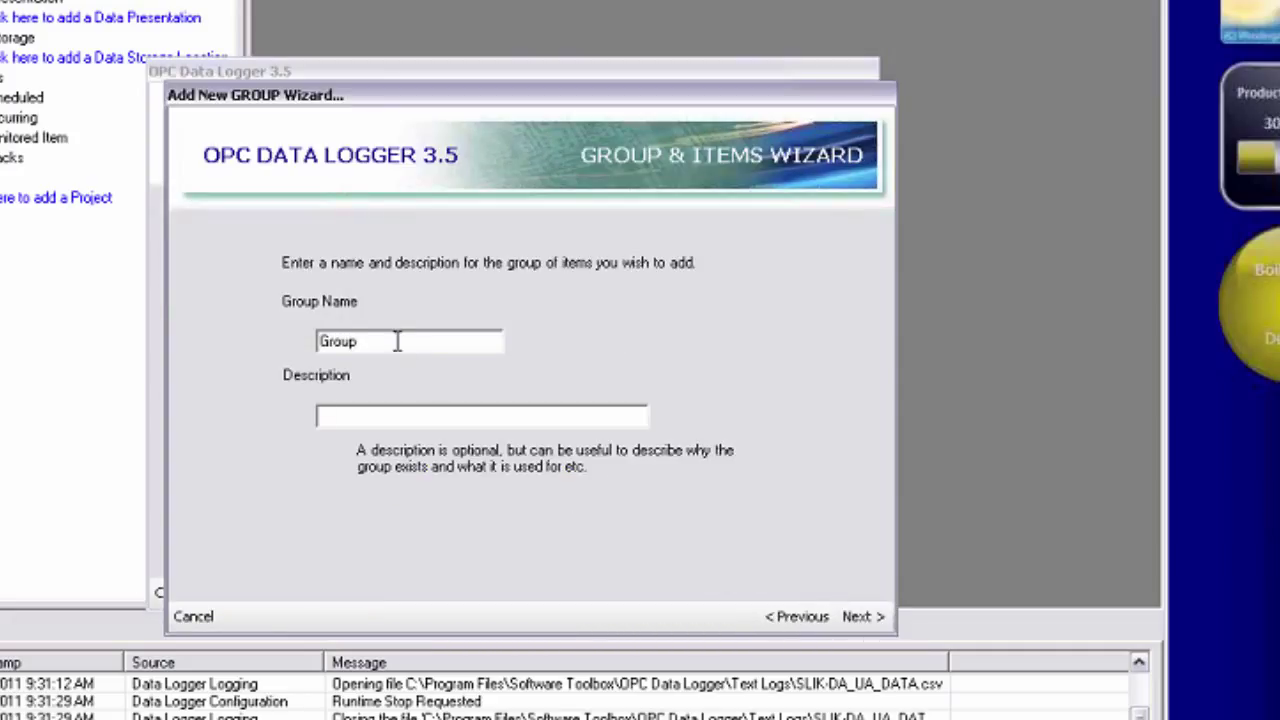
pyautogui.moveTo(397, 341); pyautogui.dragTo(137, 343)
pyautogui.write('TOPSERVER U')
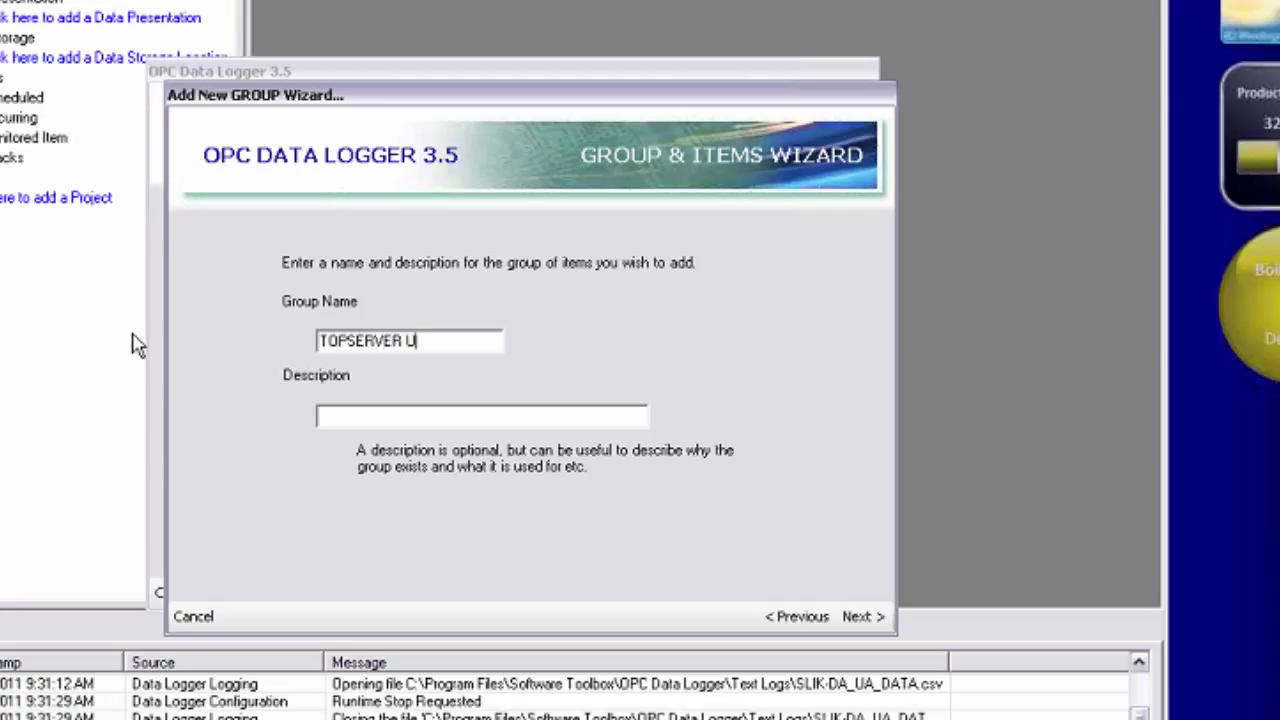
pyautogui.write('A TAGS')
# Keep 250 msec subscription reads and manual item selection for the group
pyautogui.click(871, 617)
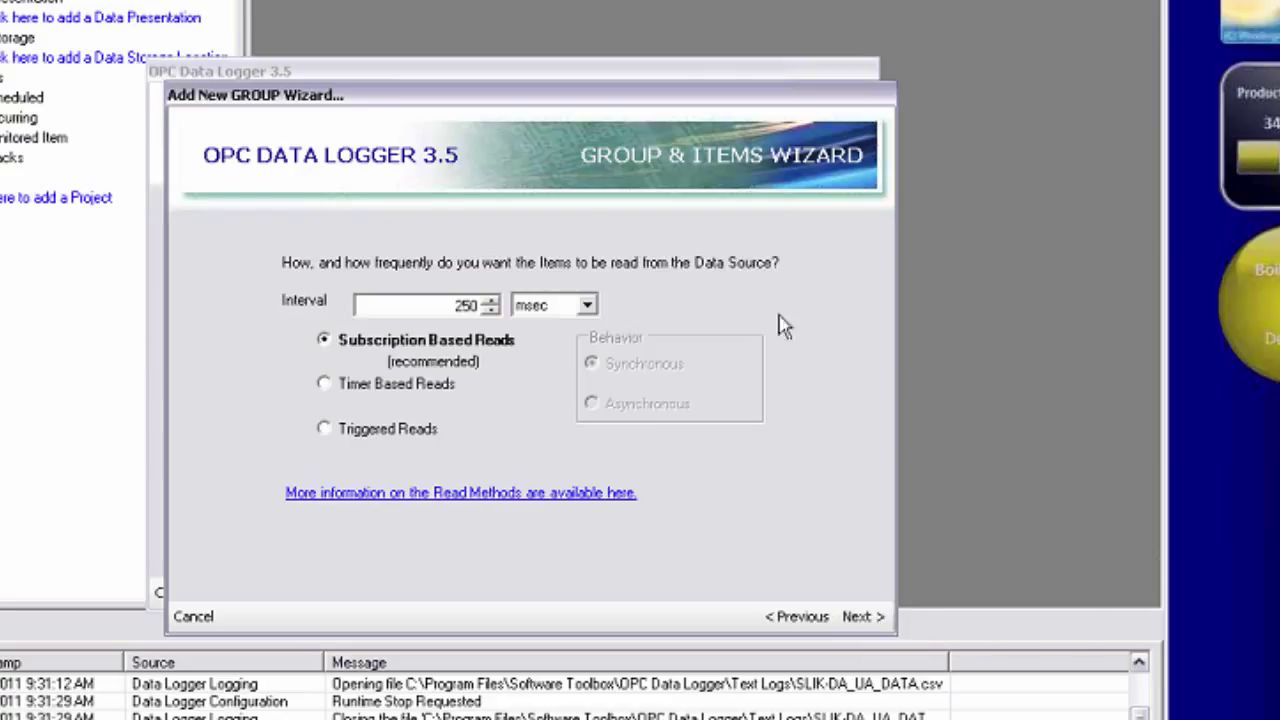
pyautogui.click(860, 617)
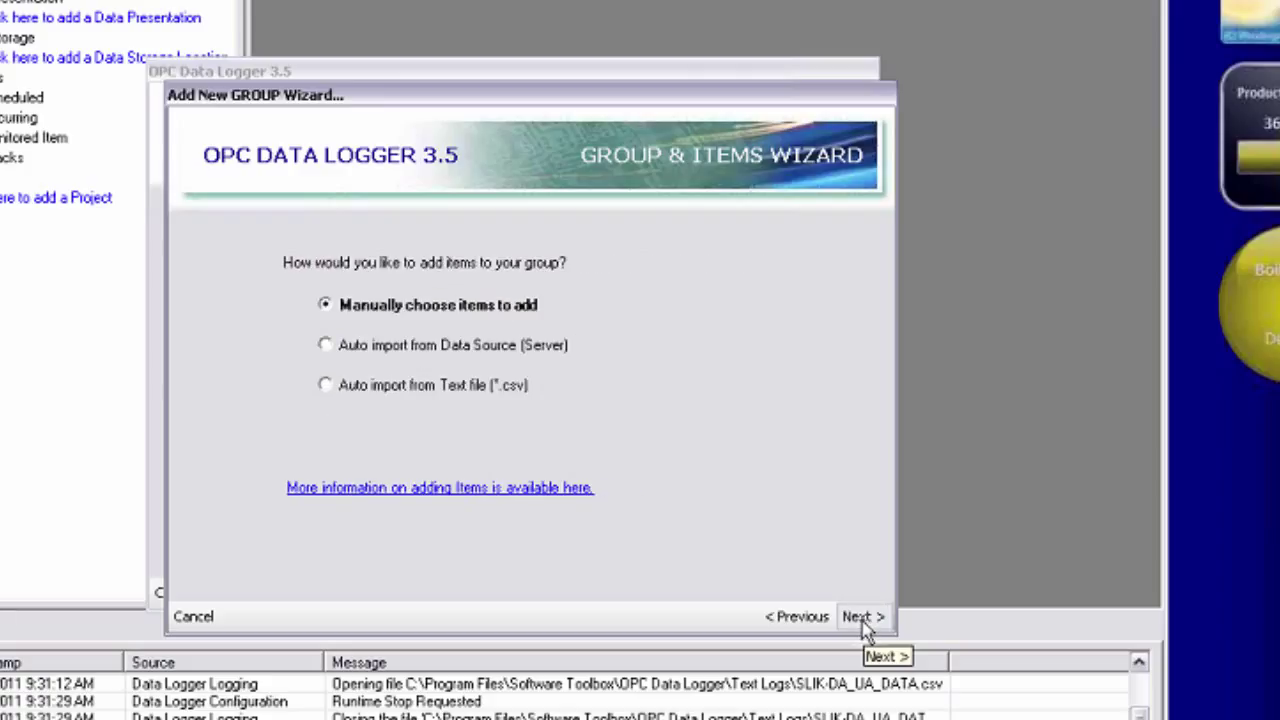
pyautogui.click(860, 617)
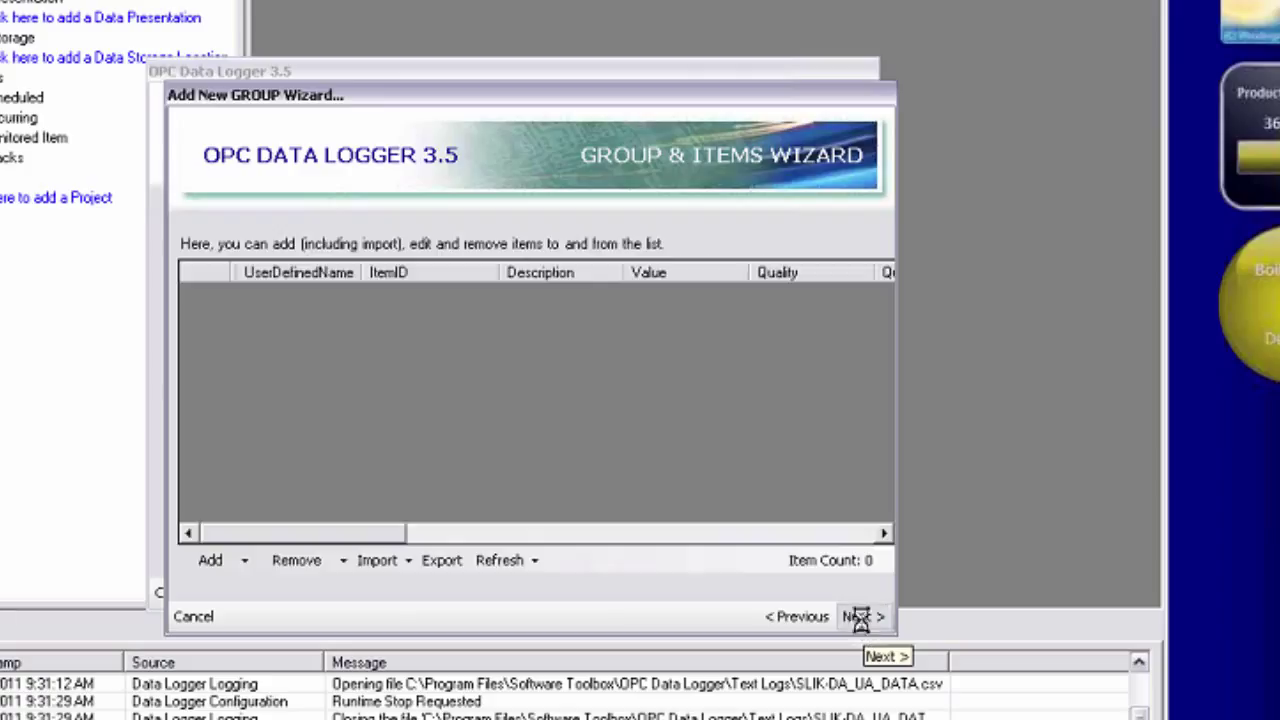
pyautogui.click(245, 562)
# Browse the opc.tcp server's Simulation Examples > Functions and add Ramp1, Random1 and Sine1
pyautogui.click(255, 536)
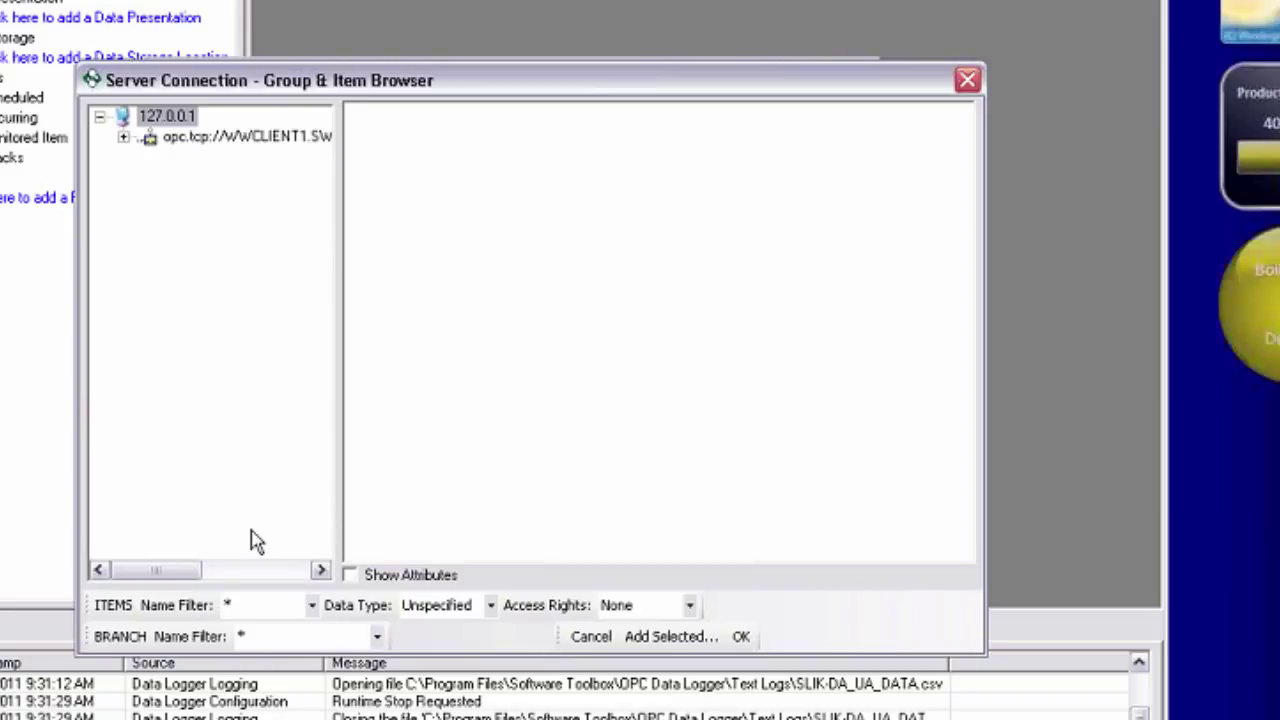
pyautogui.click(123, 138)
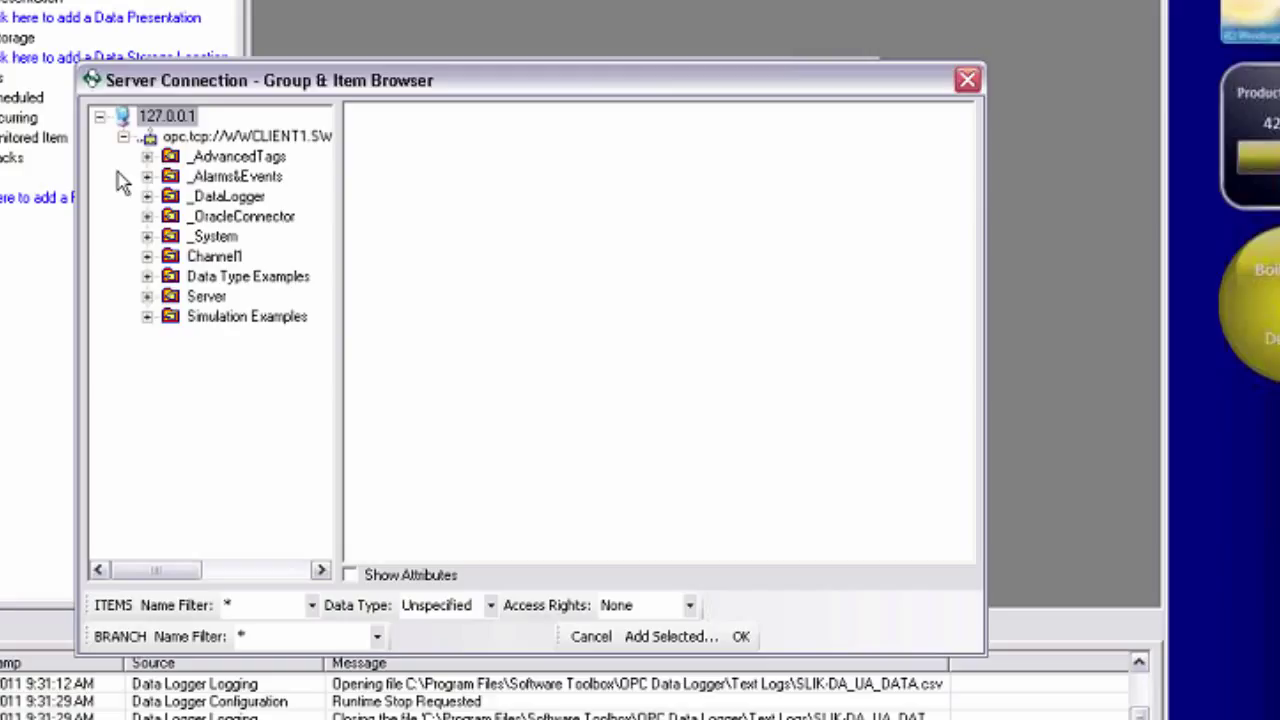
pyautogui.click(146, 317)
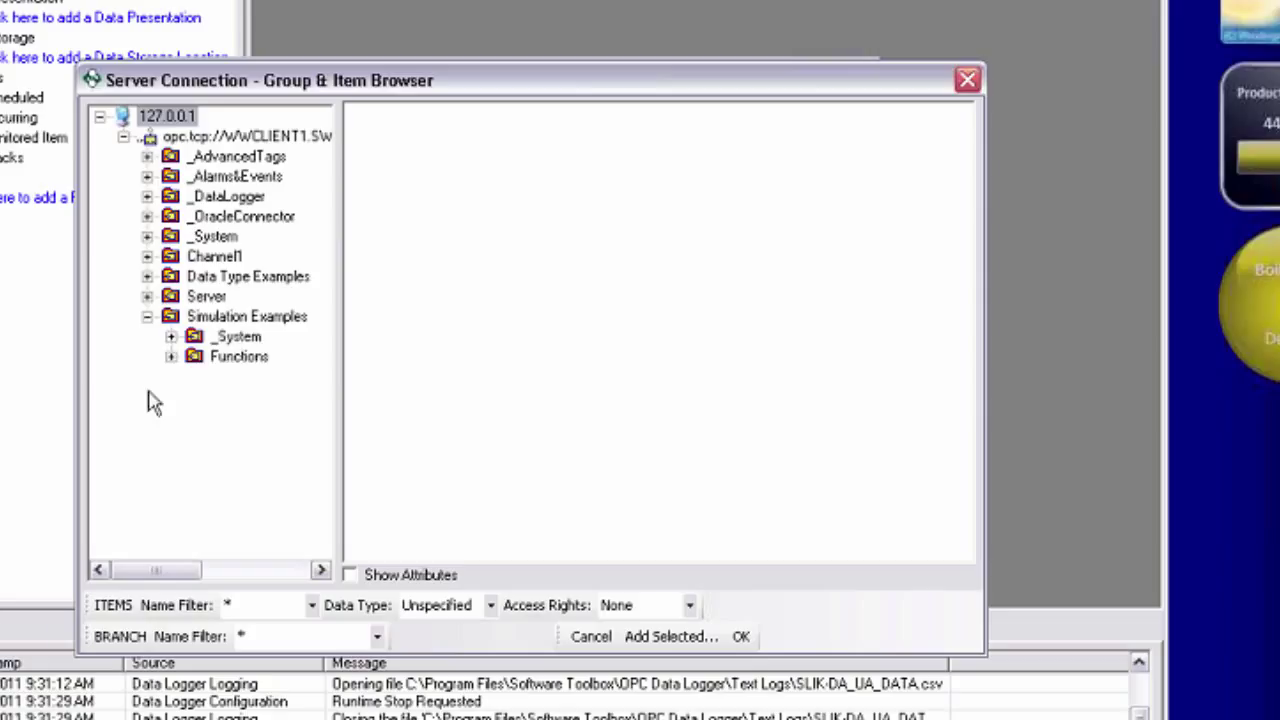
pyautogui.click(194, 362)
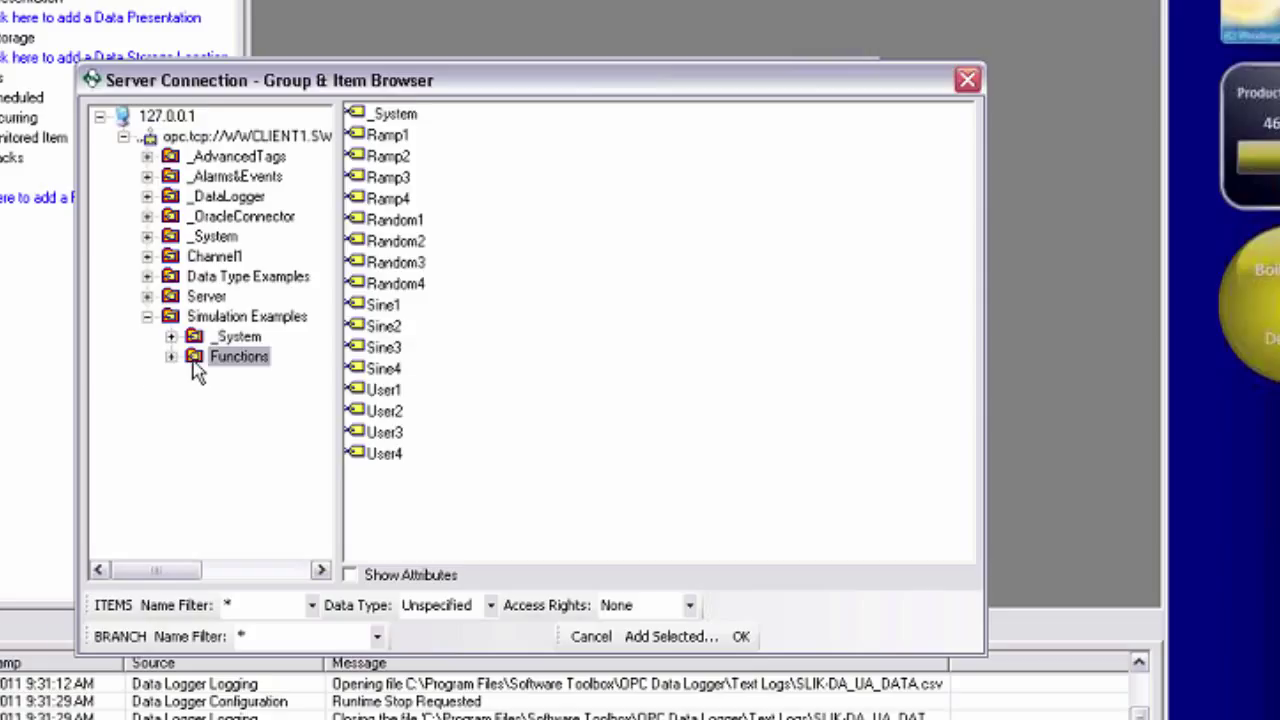
pyautogui.doubleClick(384, 136)
pyautogui.doubleClick(396, 220)
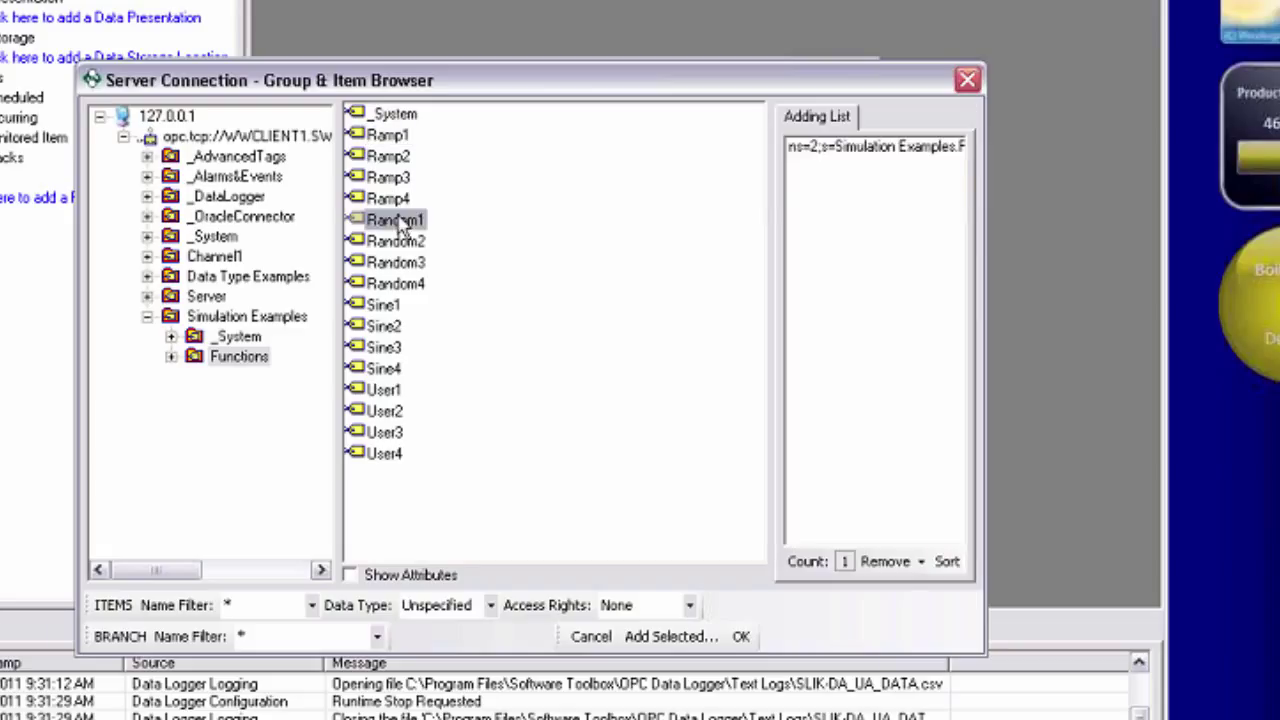
pyautogui.doubleClick(380, 305)
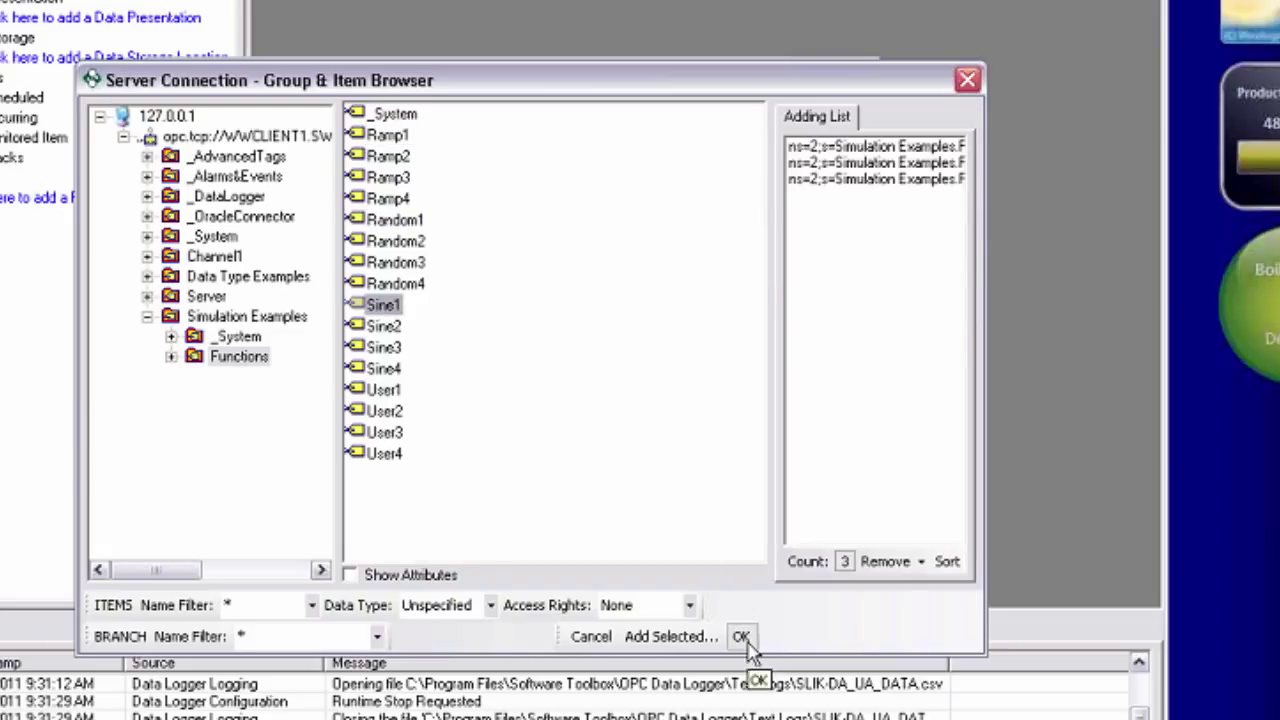
pyautogui.click(740, 636)
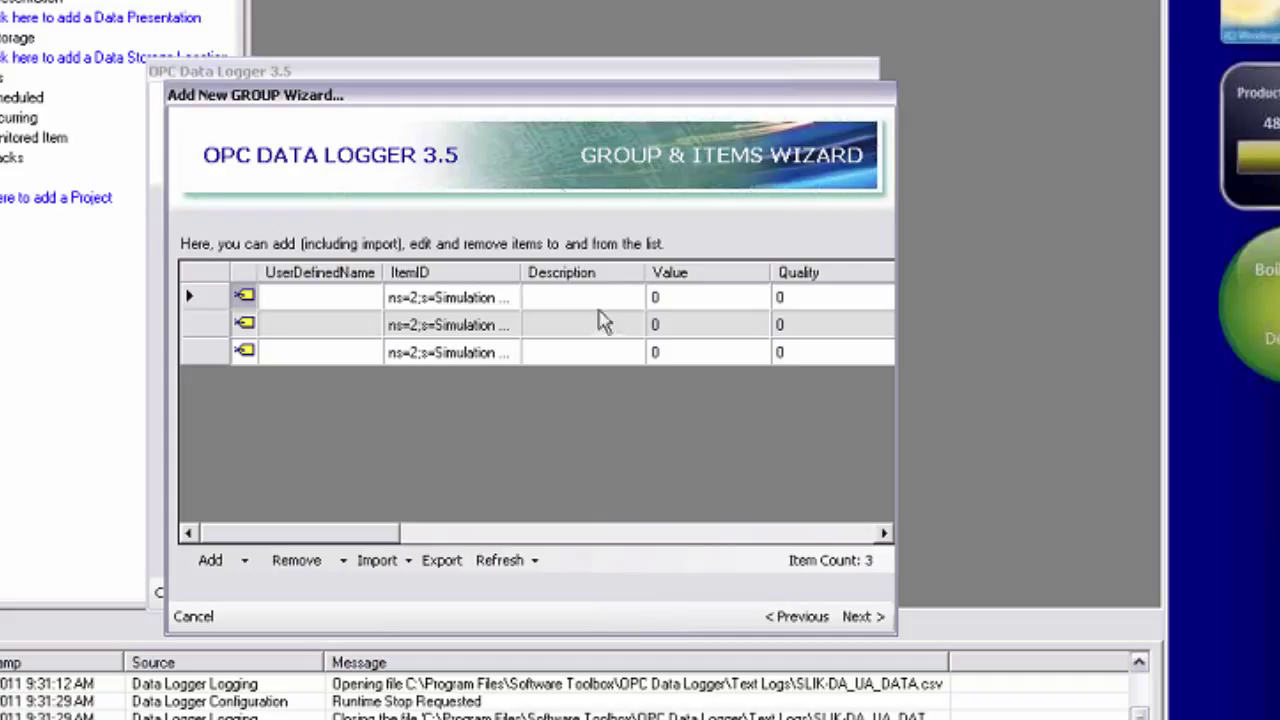
pyautogui.click(874, 617)
# Finish the tag group and begin adding a new data storage
pyautogui.click(866, 617)
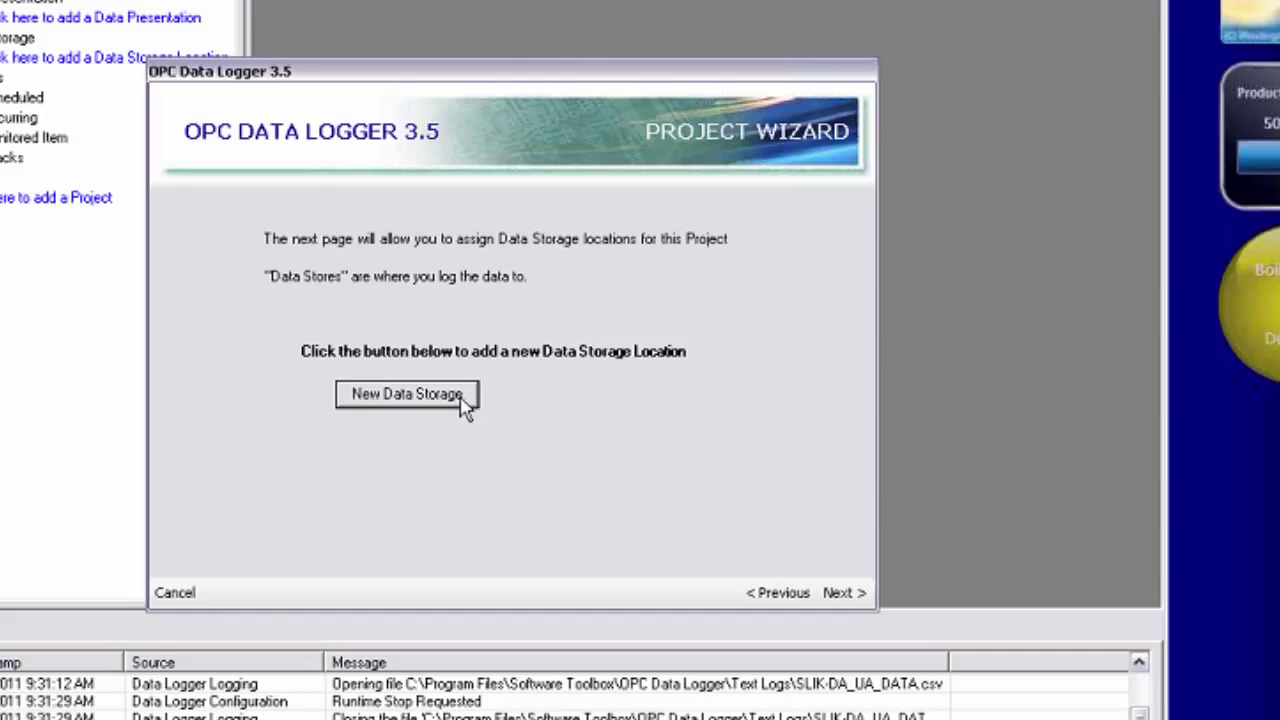
pyautogui.click(407, 394)
pyautogui.click(860, 616)
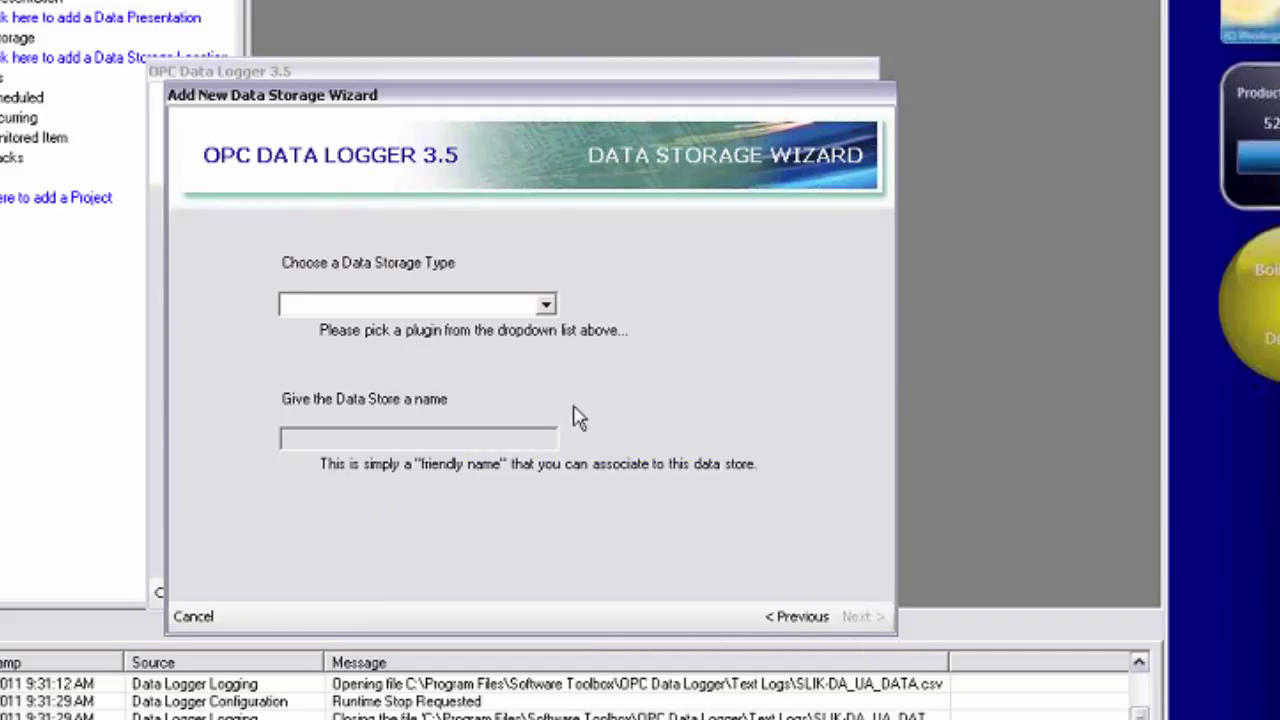
# Choose Text File as the storage type and name it 'TOPSERVER UA TEXT'
pyautogui.click(545, 304)
pyautogui.click(471, 407)
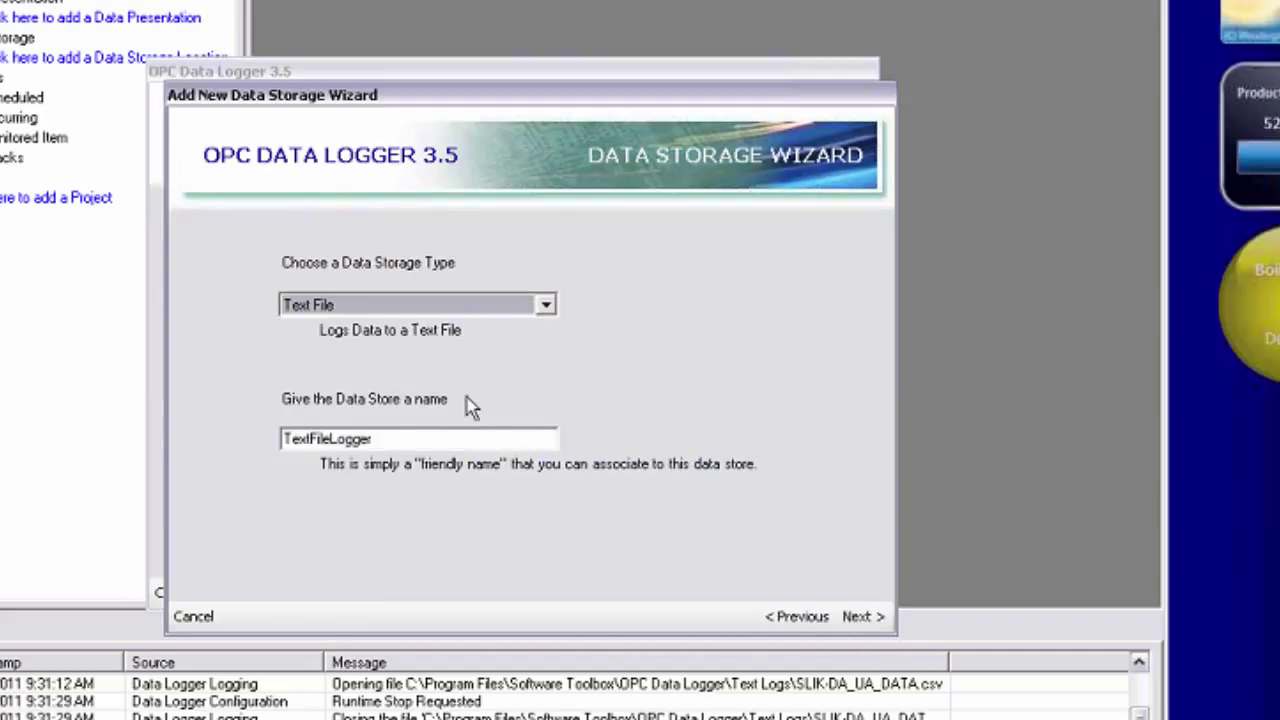
pyautogui.press('Tab')
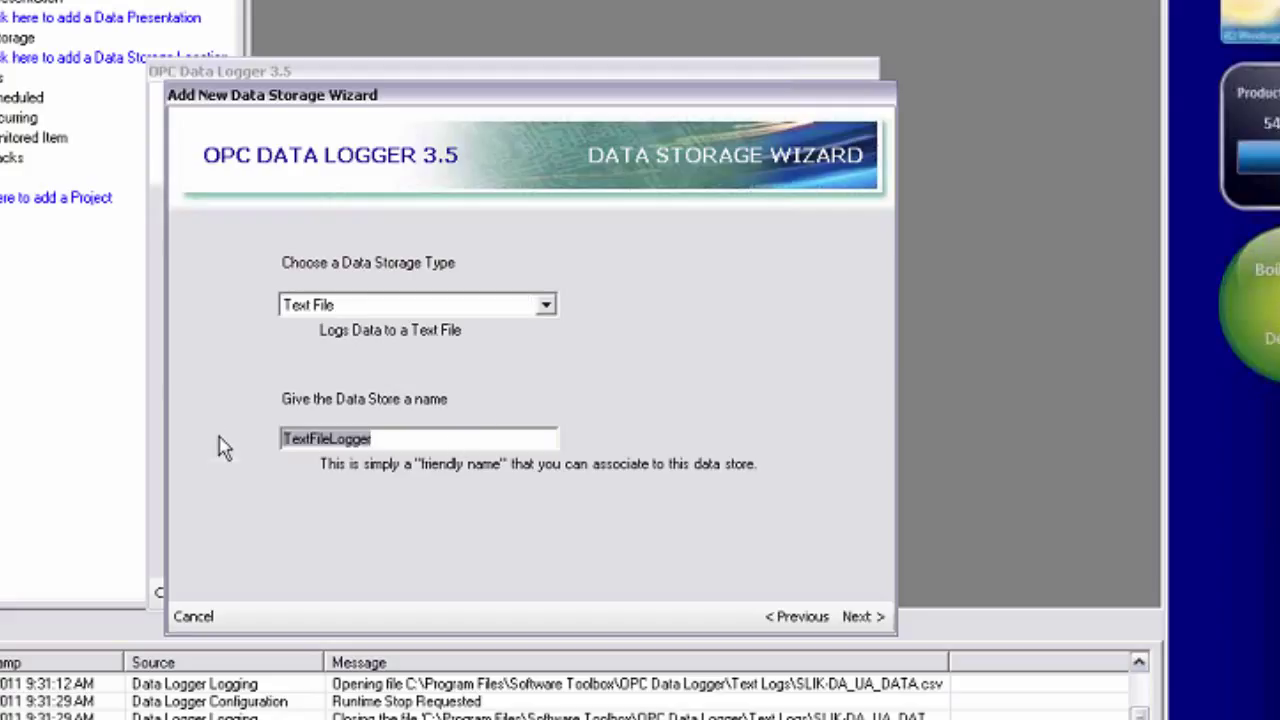
pyautogui.write('TOPSERVER UA T')
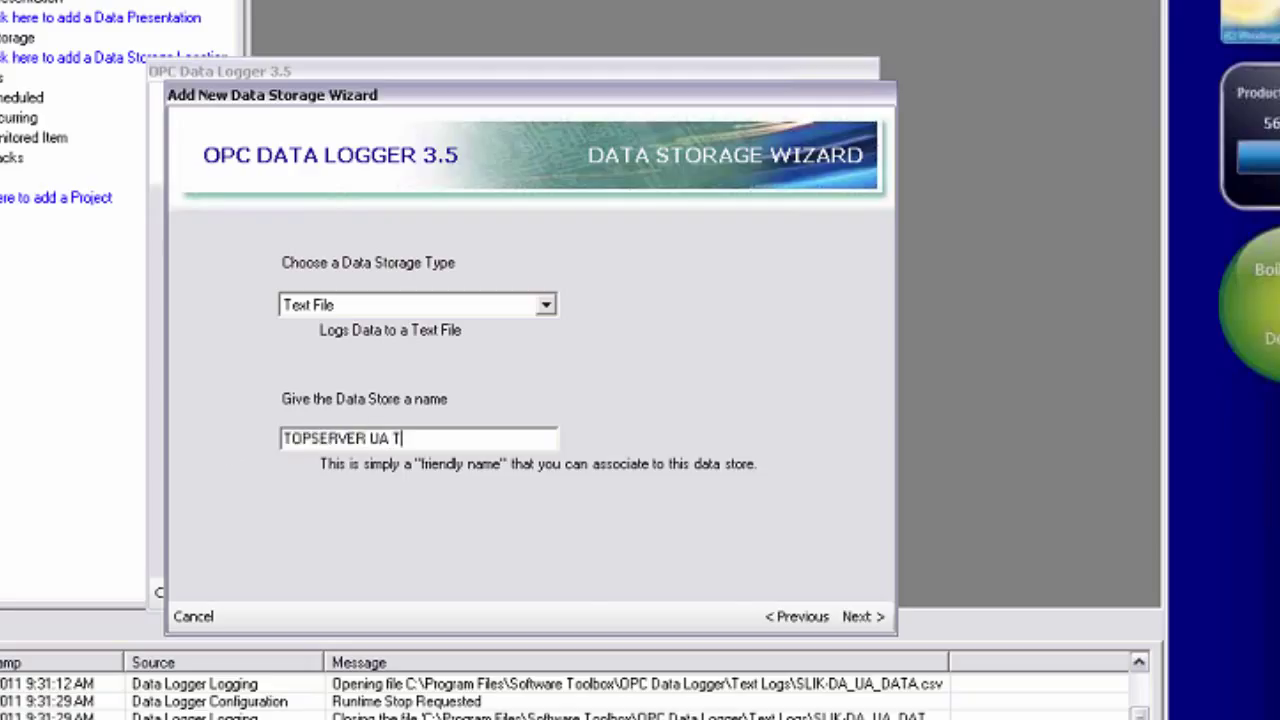
pyautogui.write('EXT')
pyautogui.click(851, 616)
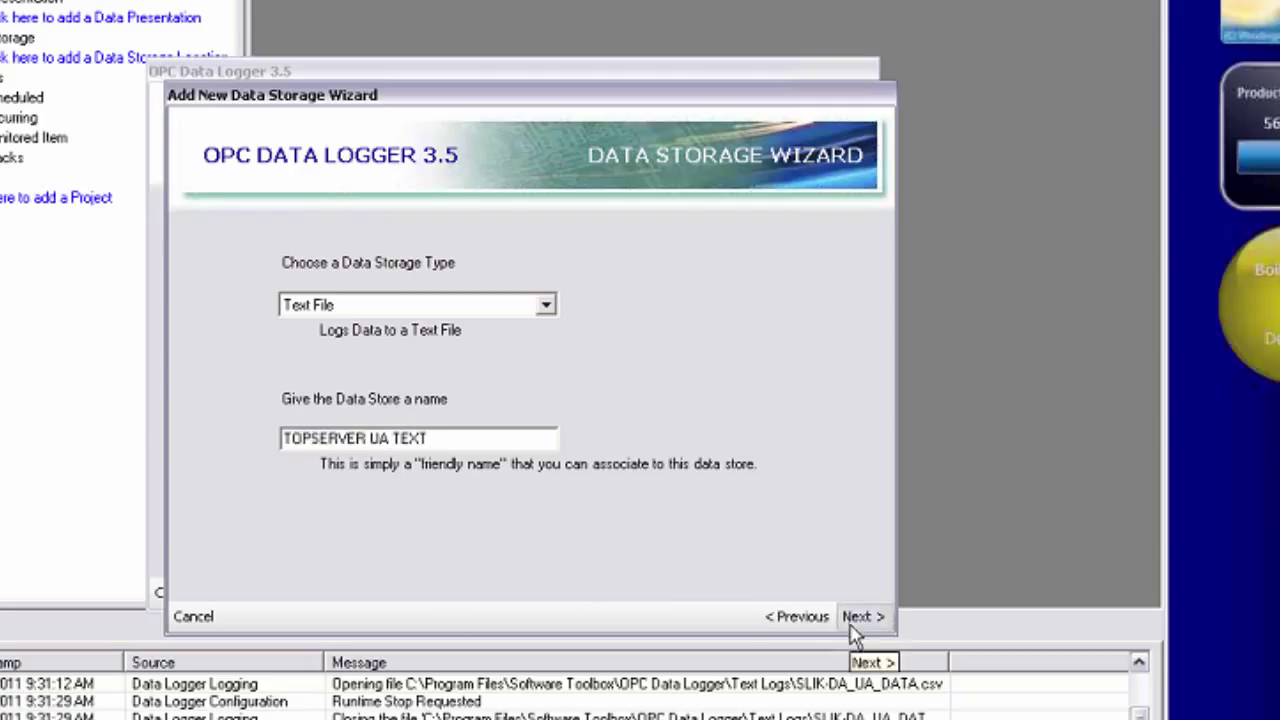
pyautogui.click(455, 428)
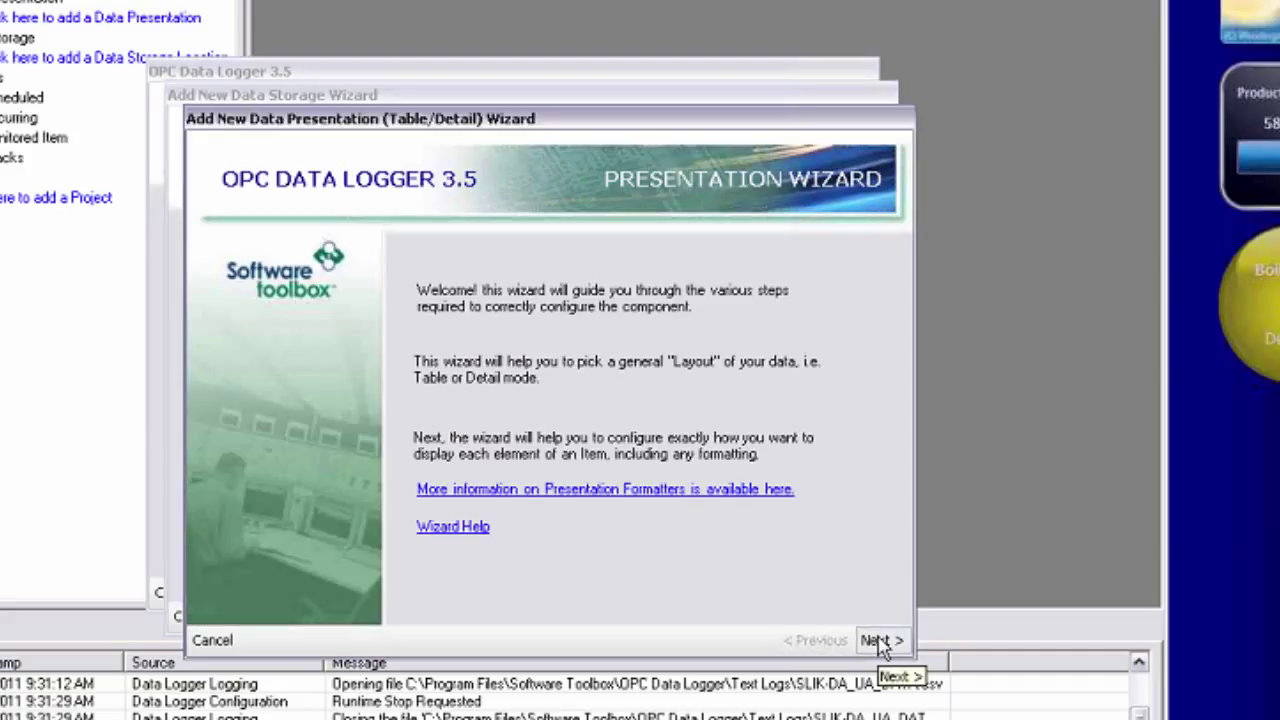
# Keep Table style, name the presentation 'TOPSERVER UA TABLE' and advance to its summary
pyautogui.click(878, 642)
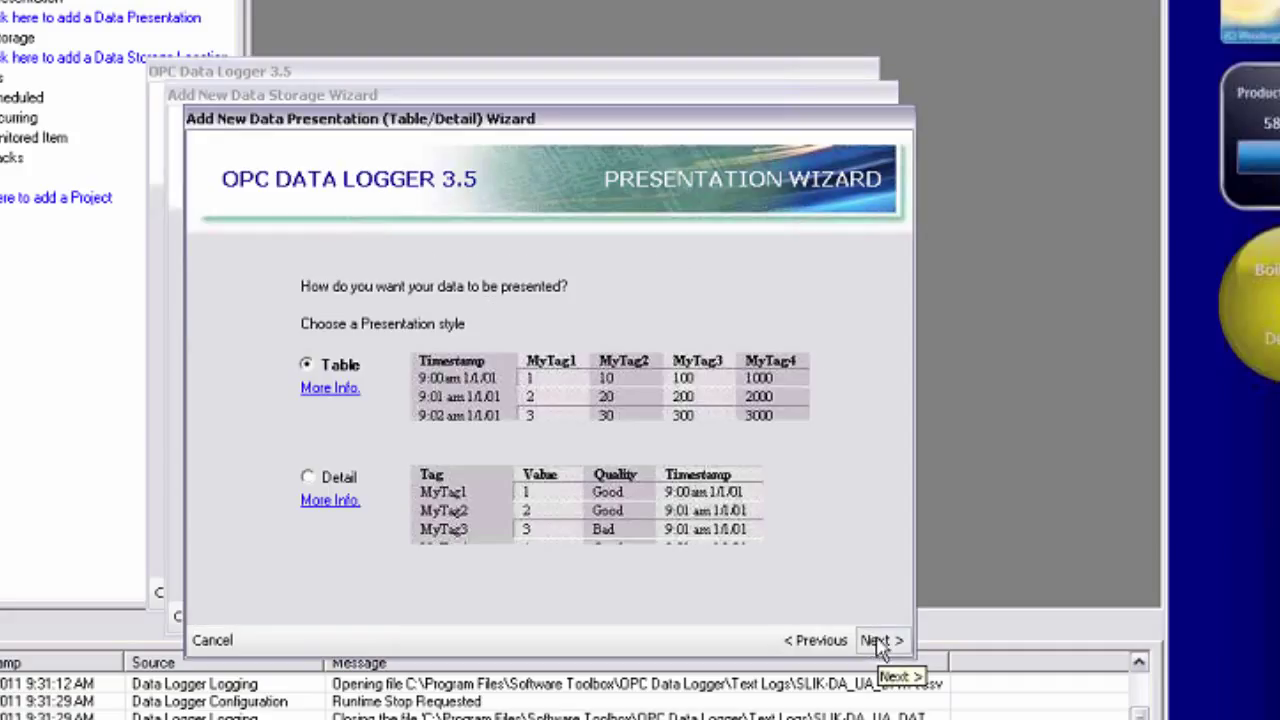
pyautogui.click(878, 642)
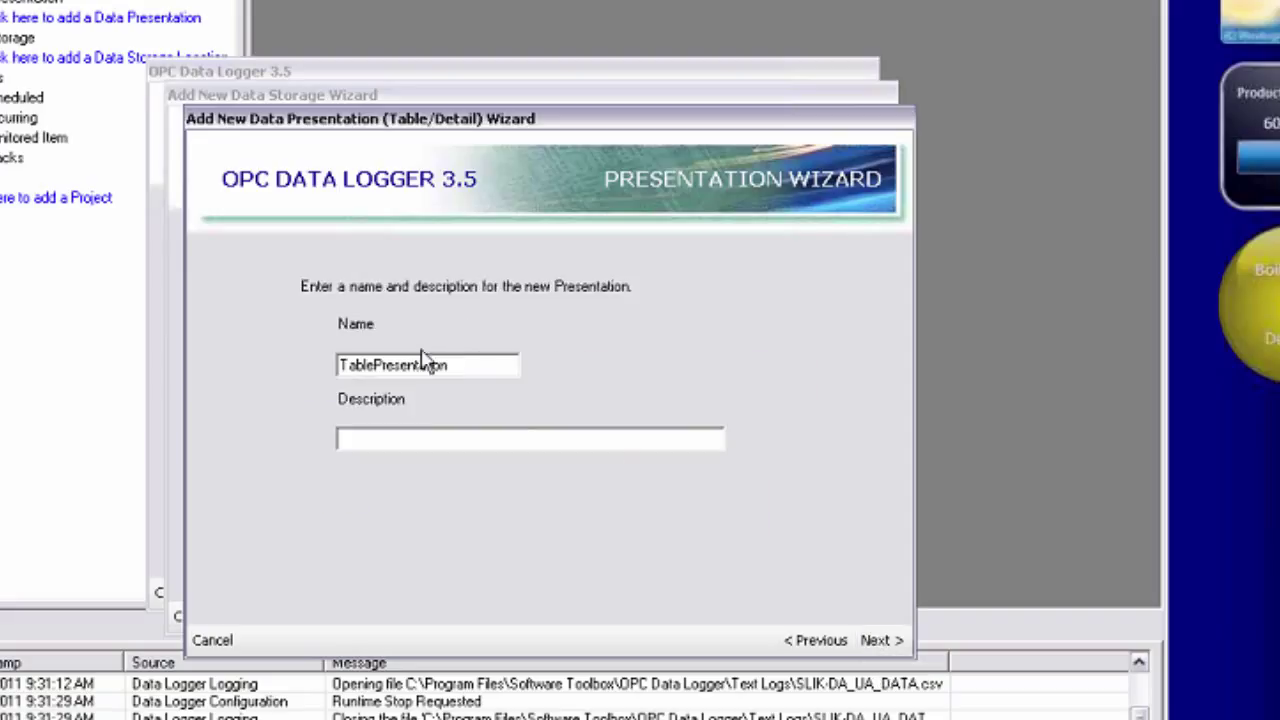
pyautogui.moveTo(455, 366); pyautogui.dragTo(292, 380)
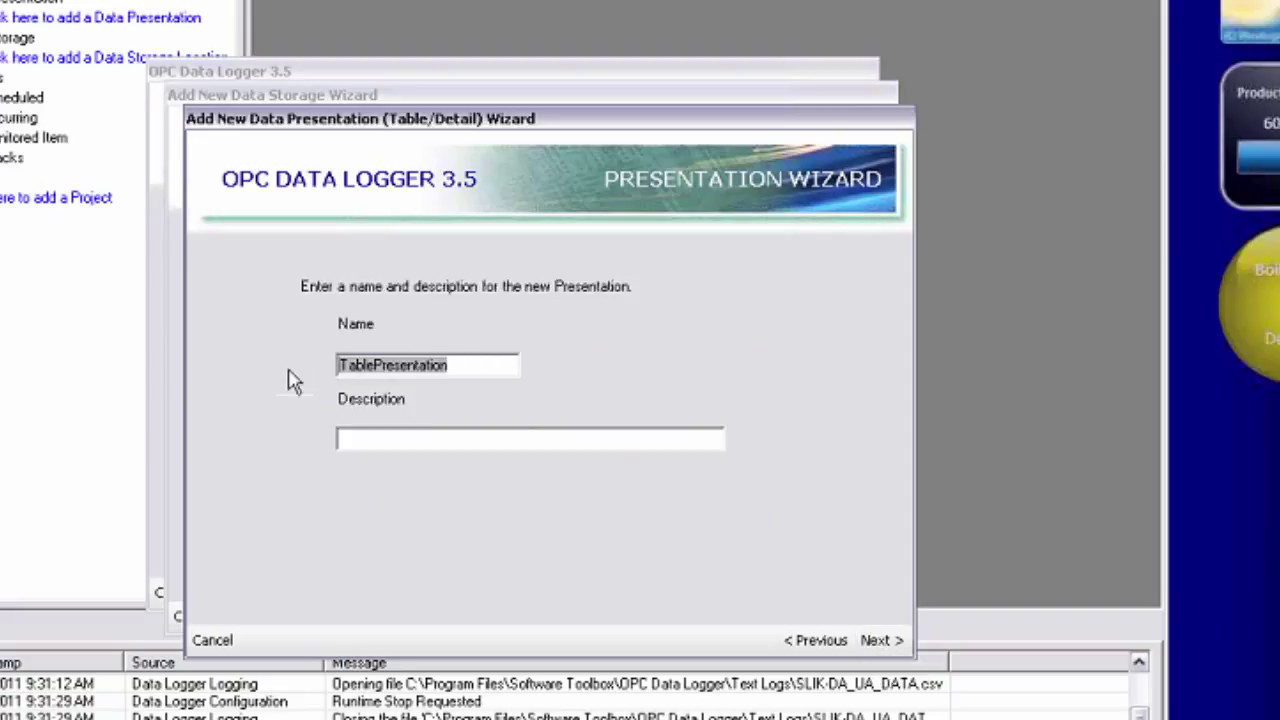
pyautogui.write('TOPSERVER UA TAB')
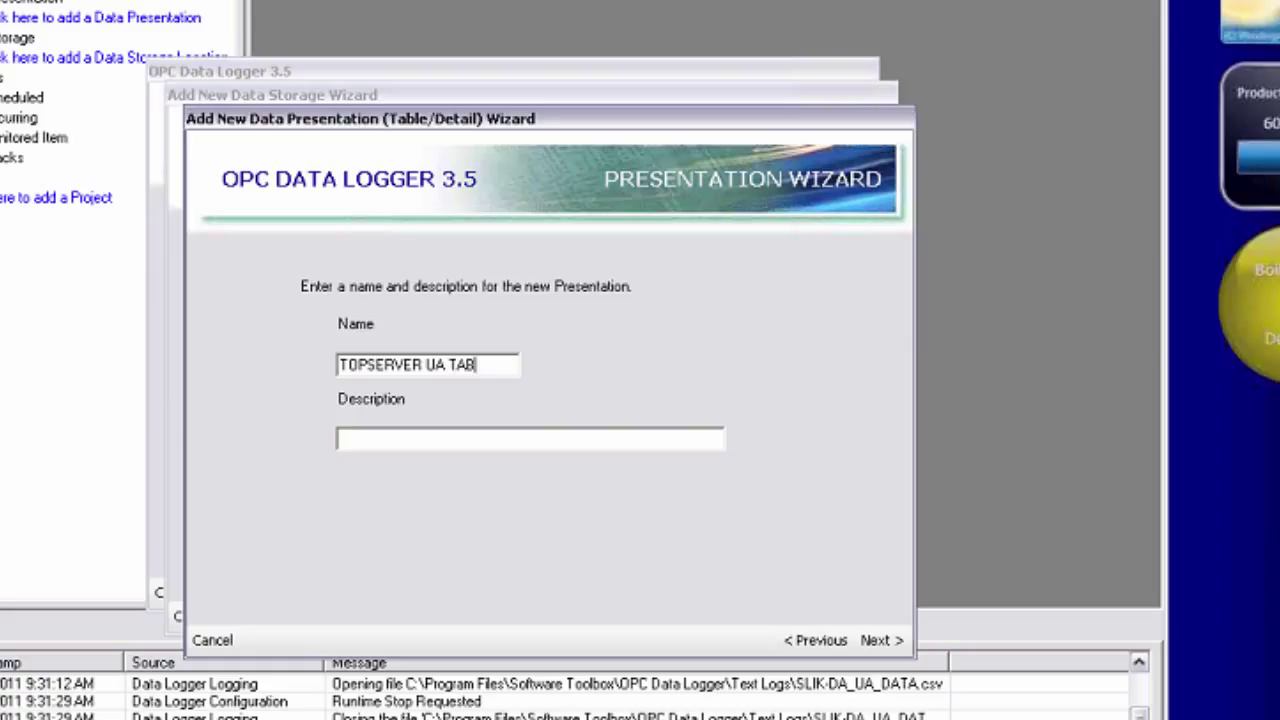
pyautogui.write('LE')
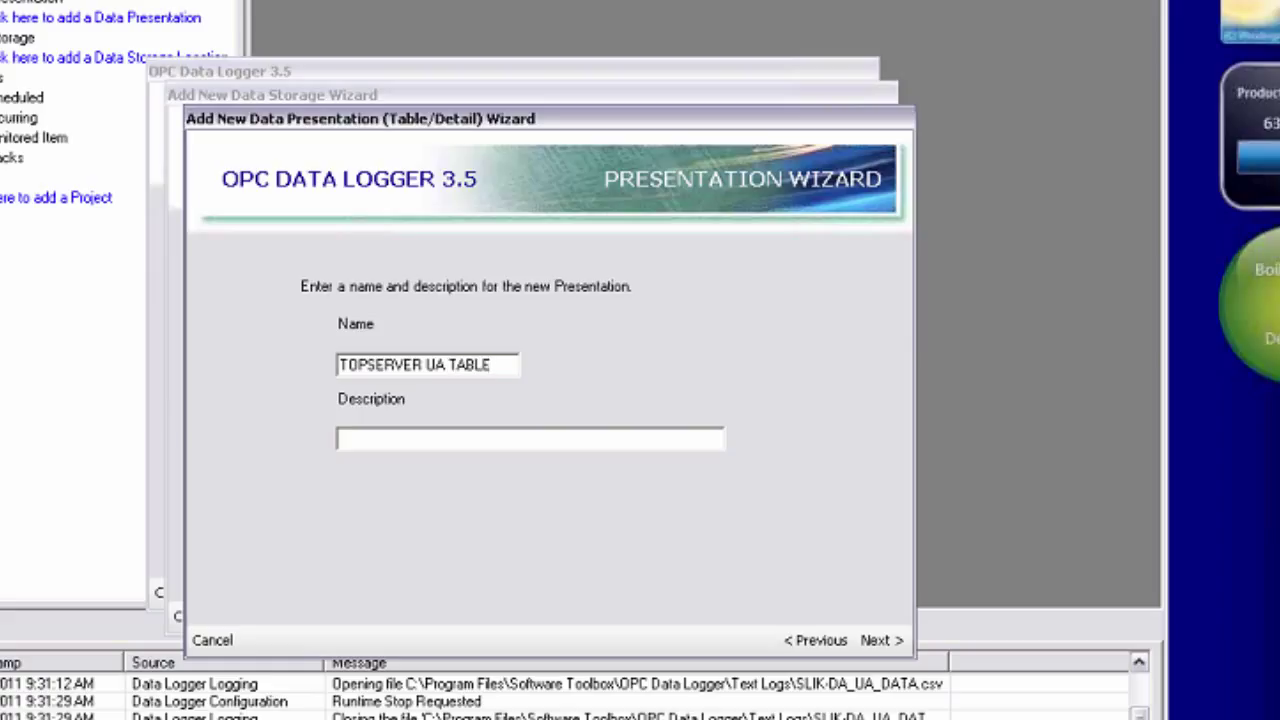
pyautogui.click(880, 641)
pyautogui.click(880, 641)
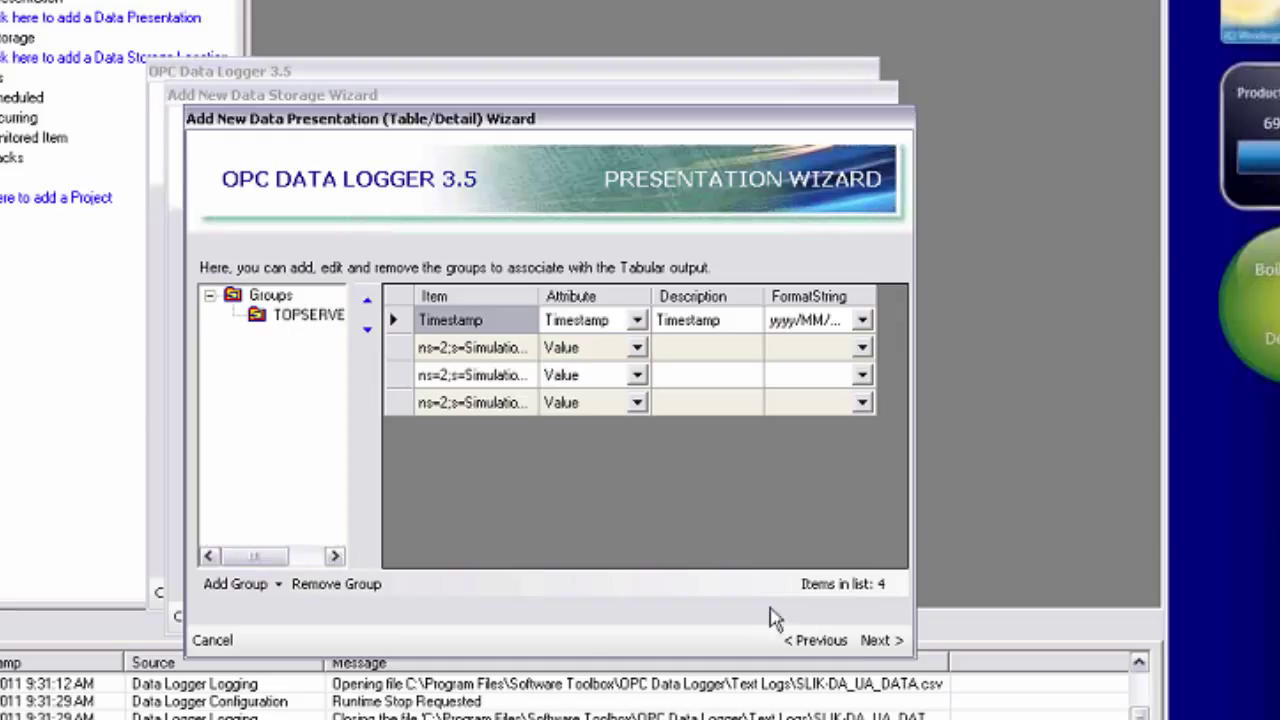
pyautogui.click(880, 641)
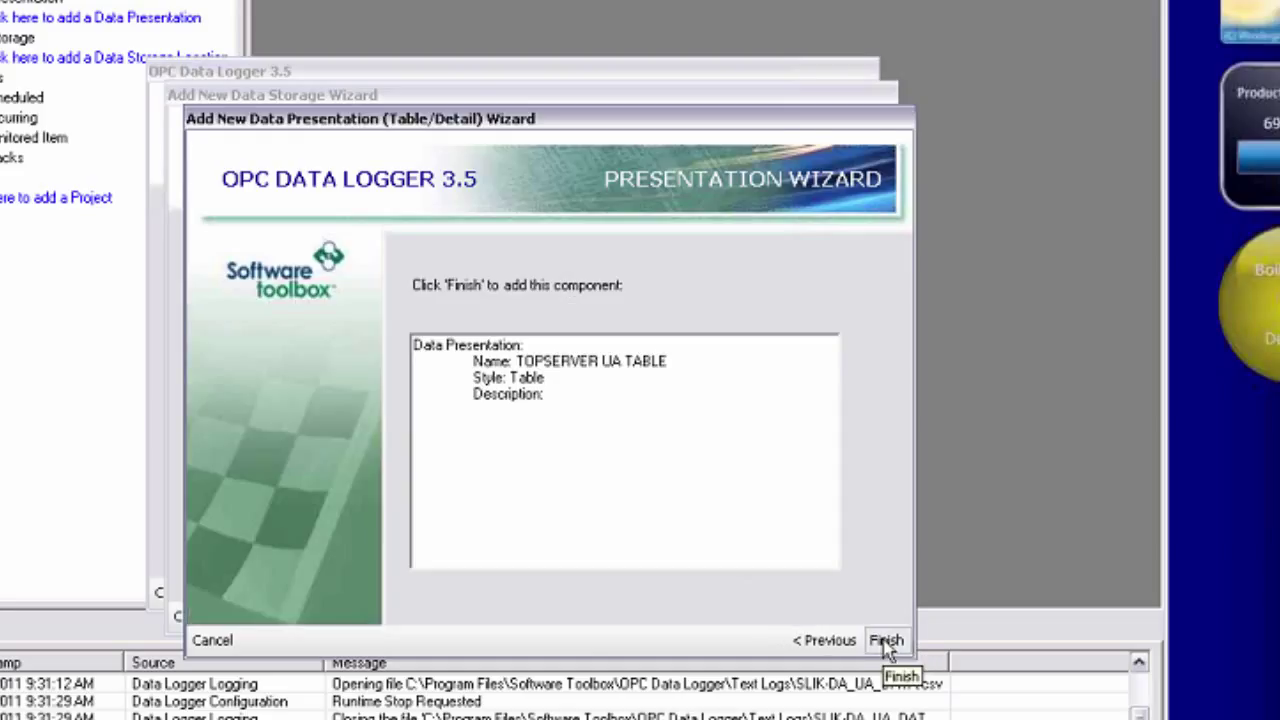
# Add the table presentation and log to TOPSERVER_UA_DATA.csv with the file opened in shared mode
pyautogui.click(886, 643)
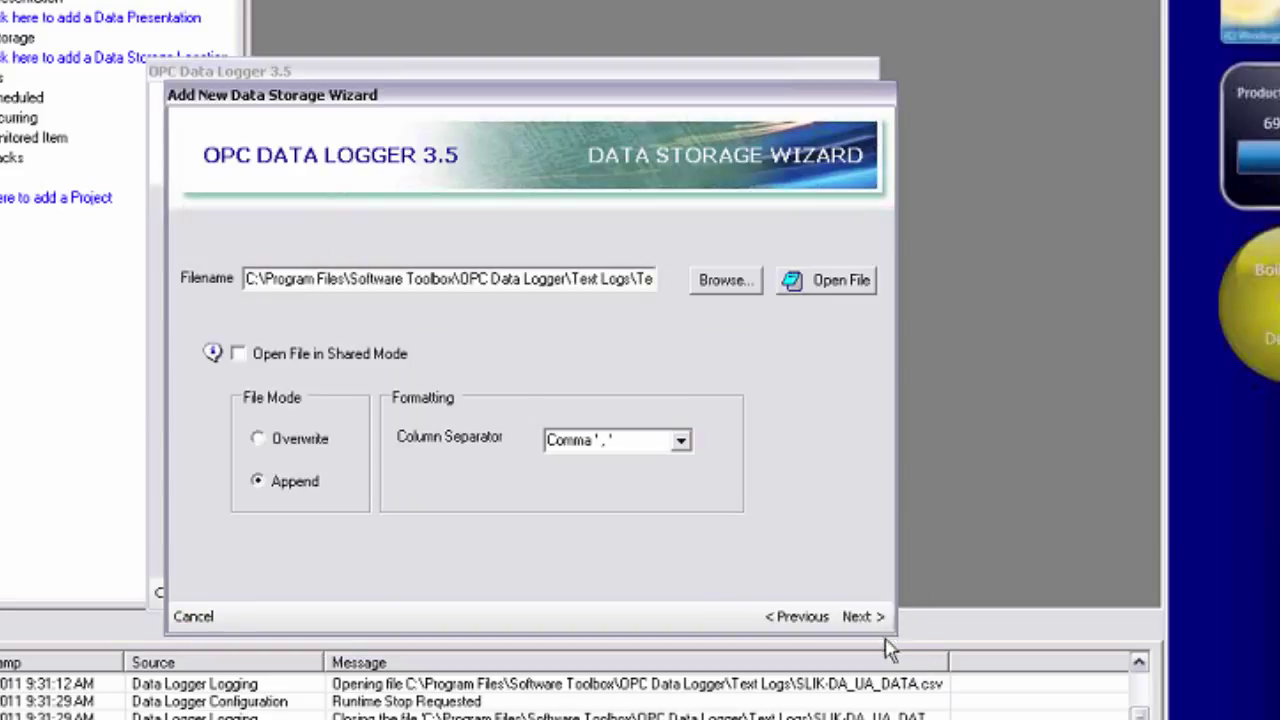
pyautogui.click(603, 276)
pyautogui.press('End')
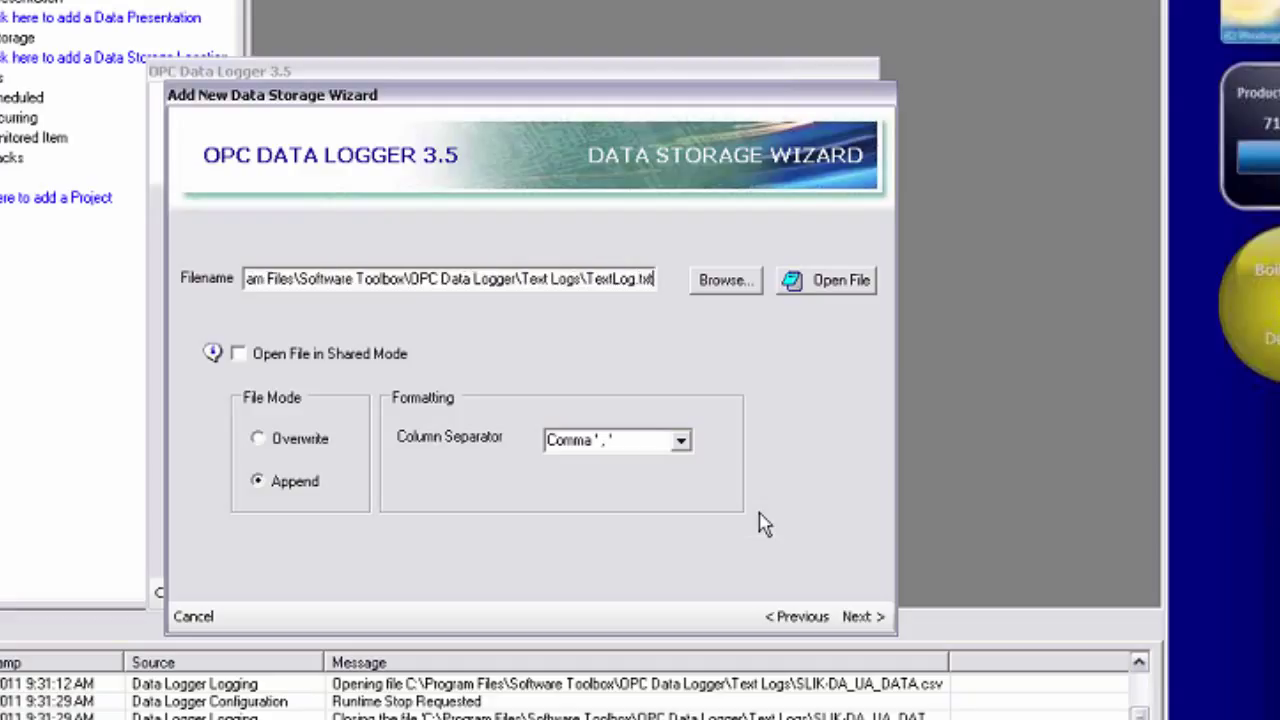
pyautogui.press('BackSpace')
pyautogui.press('BackSpace')
pyautogui.press('BackSpace')
pyautogui.press('BackSpace')
pyautogui.press('BackSpace')
pyautogui.press('BackSpace')
pyautogui.press('BackSpace')
pyautogui.press('BackSpace')
pyautogui.press('BackSpace')
pyautogui.press('BackSpace')
pyautogui.press('BackSpace')
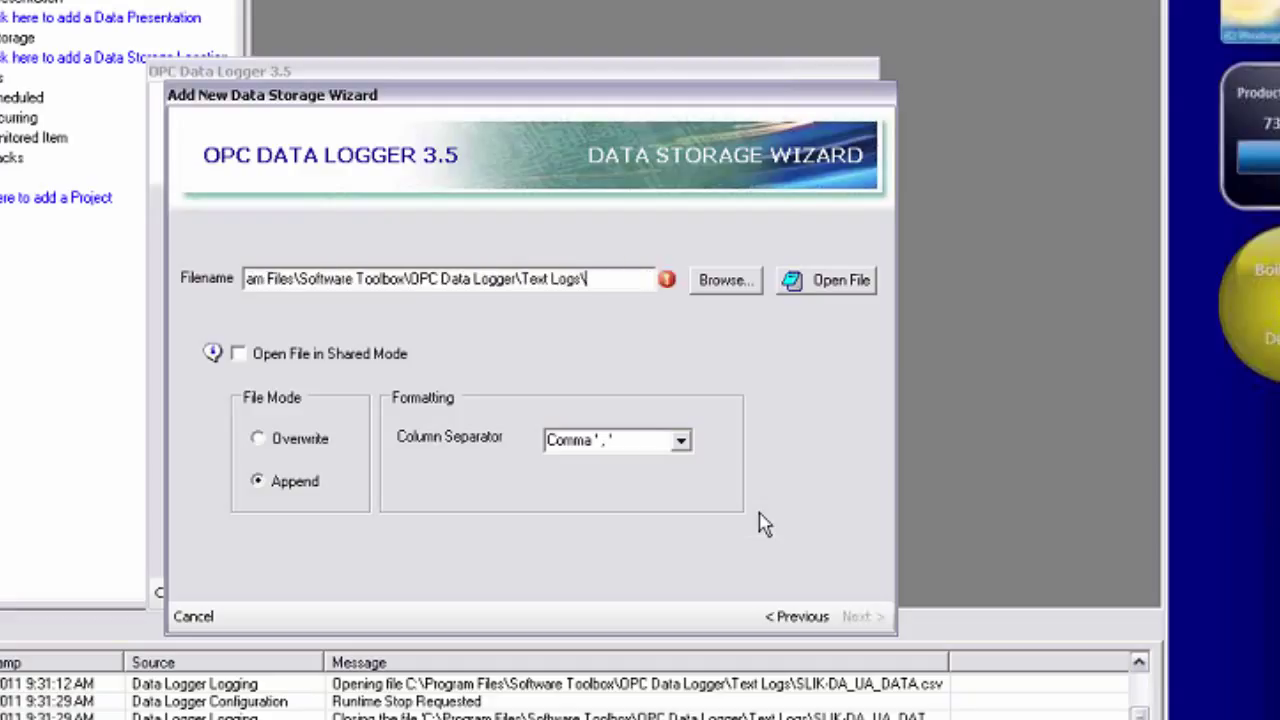
pyautogui.write('TOPSERV')
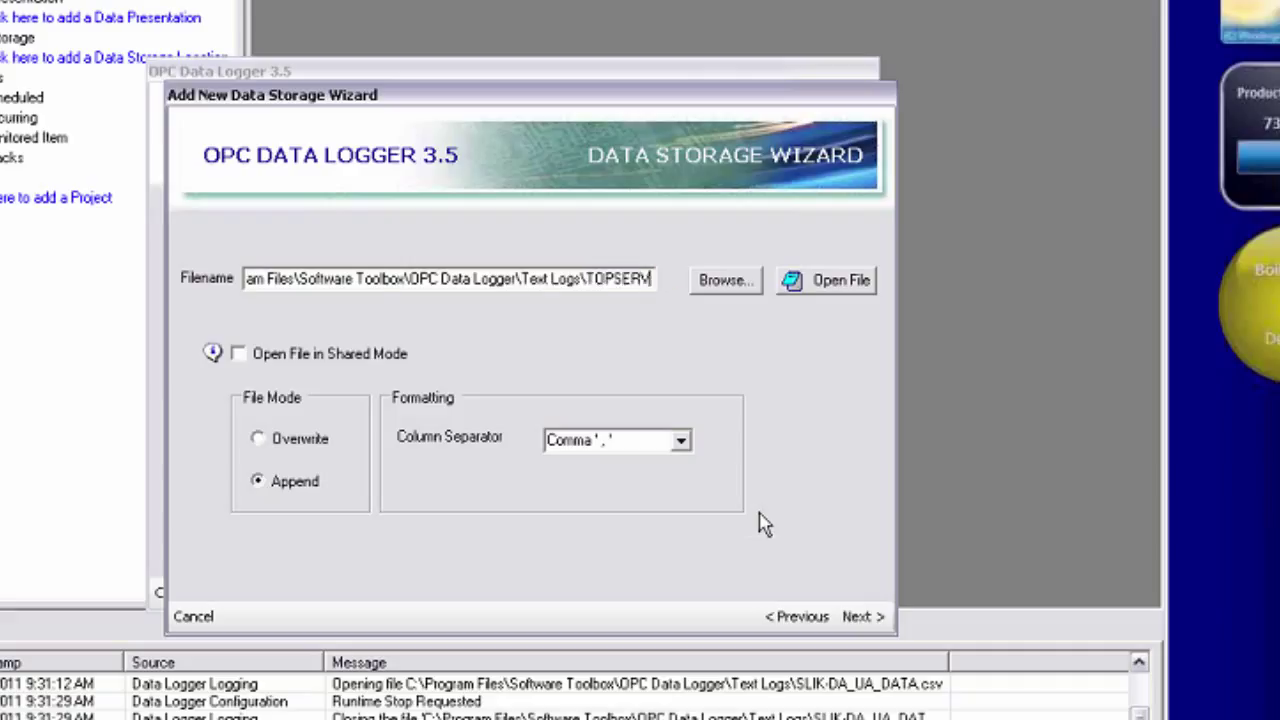
pyautogui.write('ER_UA_')
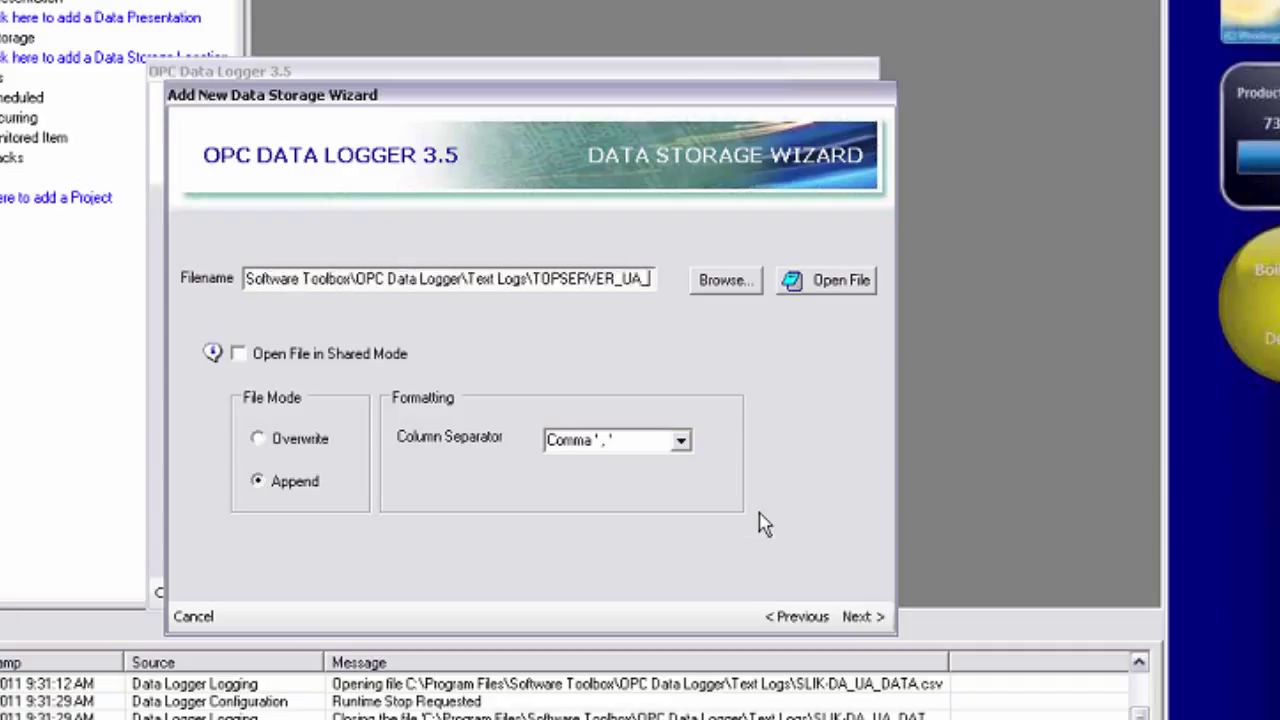
pyautogui.write('DATA.csv')
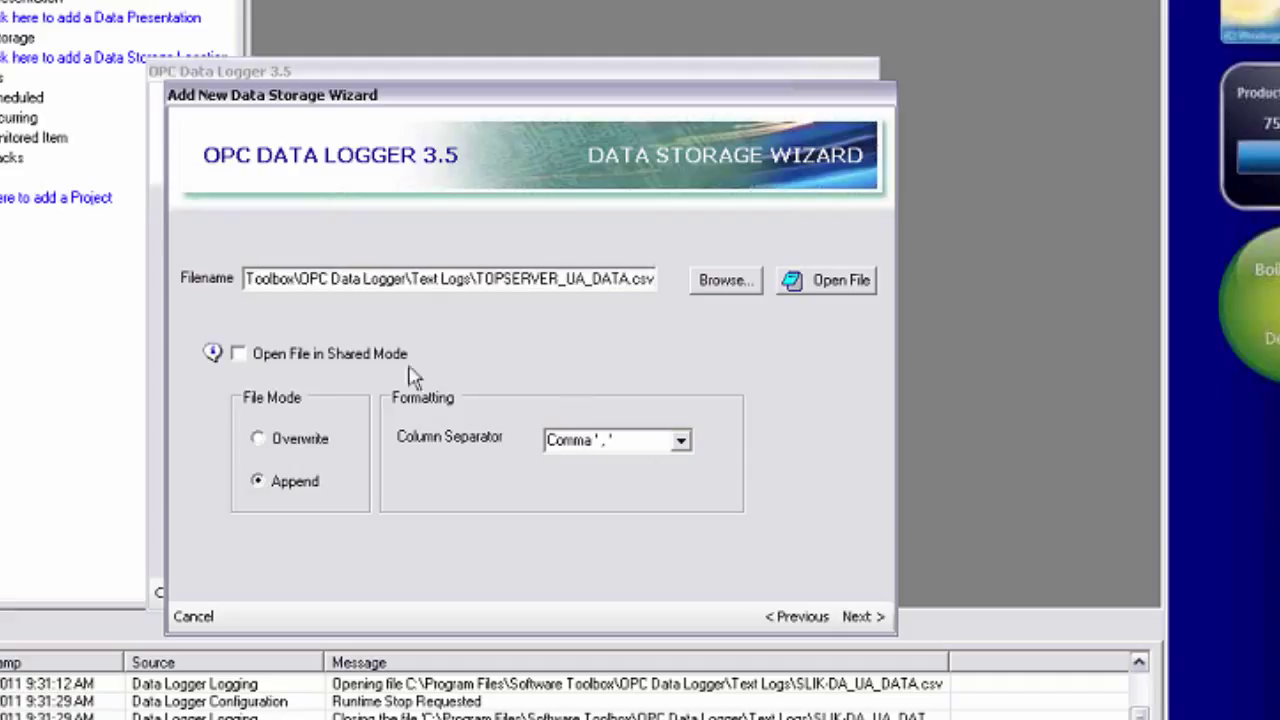
pyautogui.click(239, 354)
# Finish the data storage and project setup wizards
pyautogui.click(858, 617)
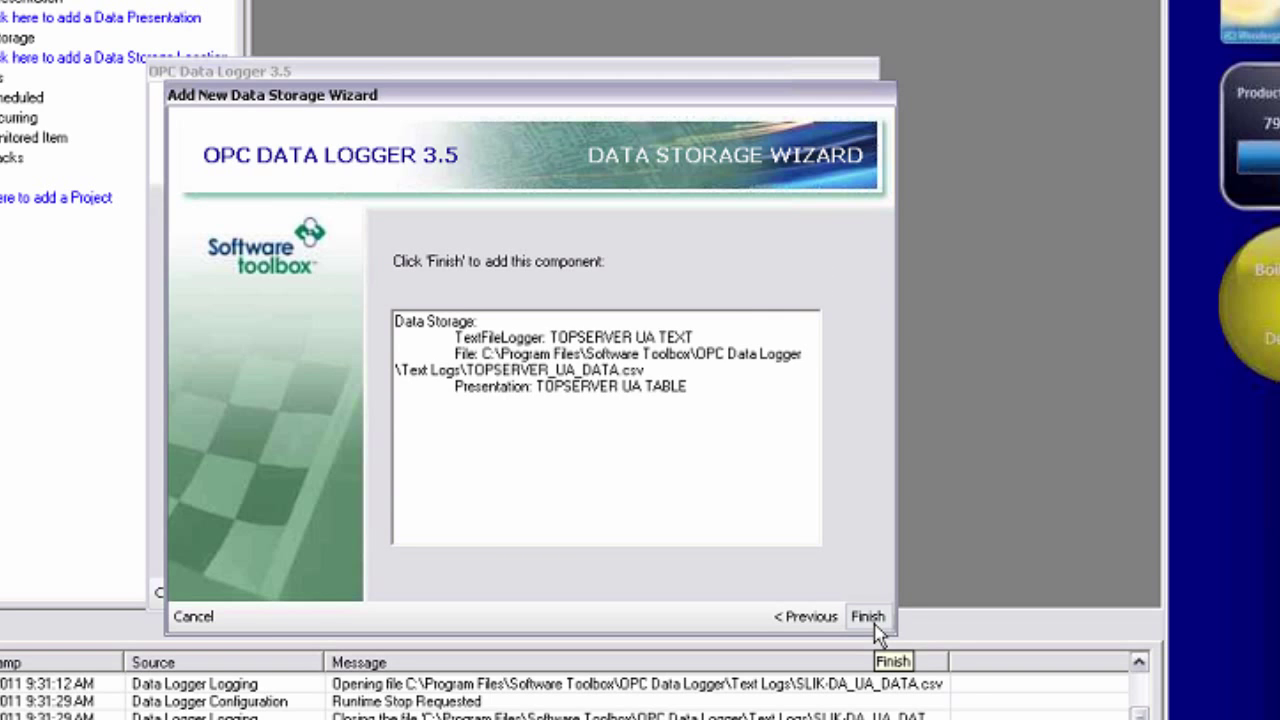
pyautogui.click(868, 617)
pyautogui.click(862, 598)
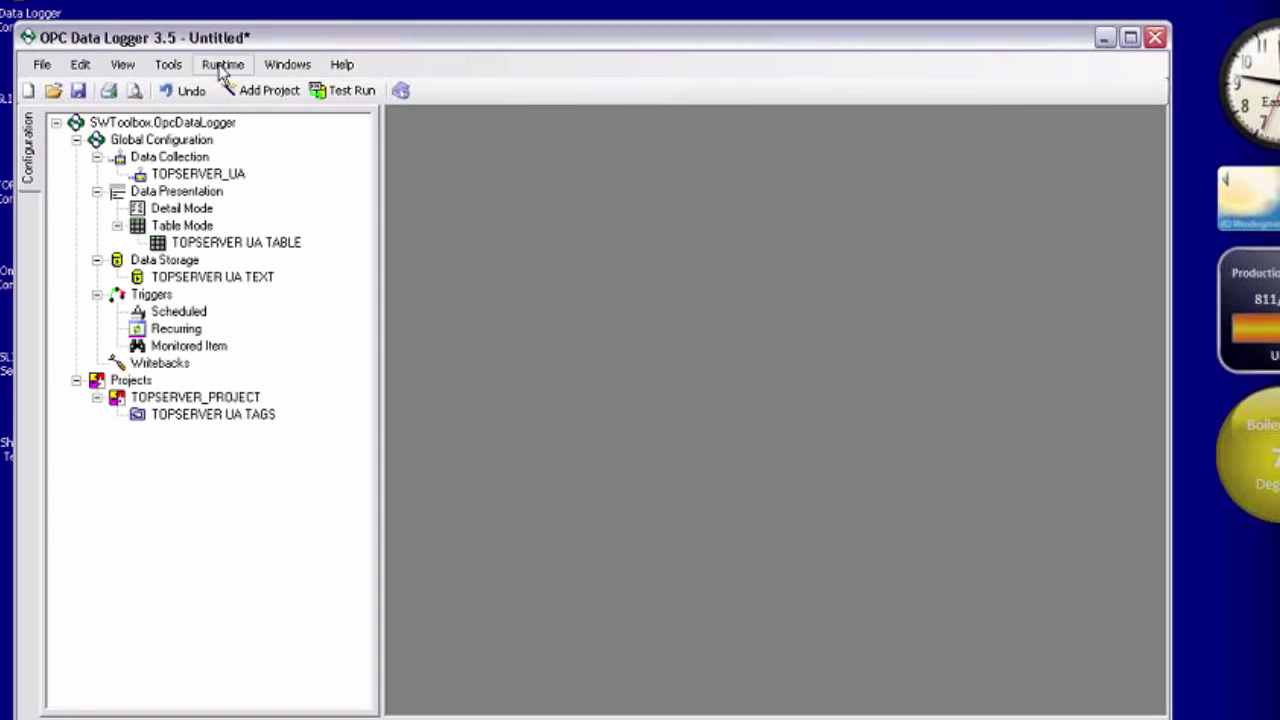
# Start the runtime, saving the configuration as 'TOPSERVER UA CONFIG' when prompted
pyautogui.click(221, 64)
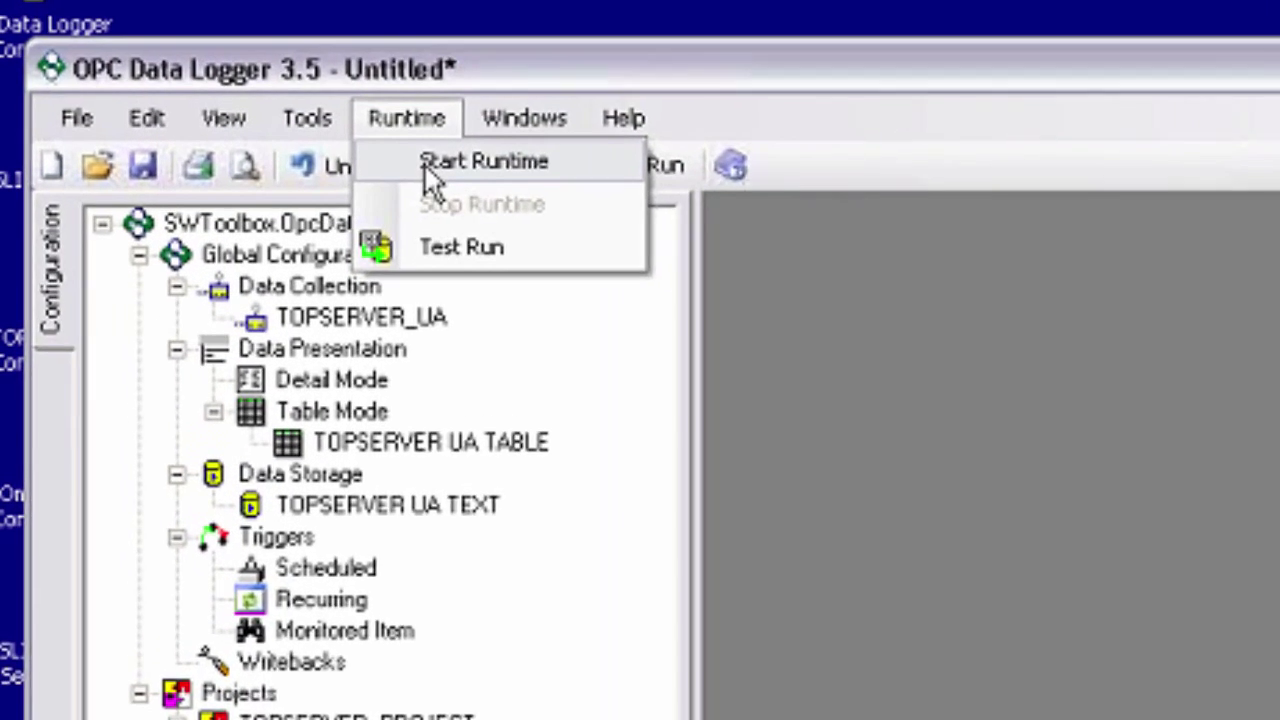
pyautogui.click(240, 89)
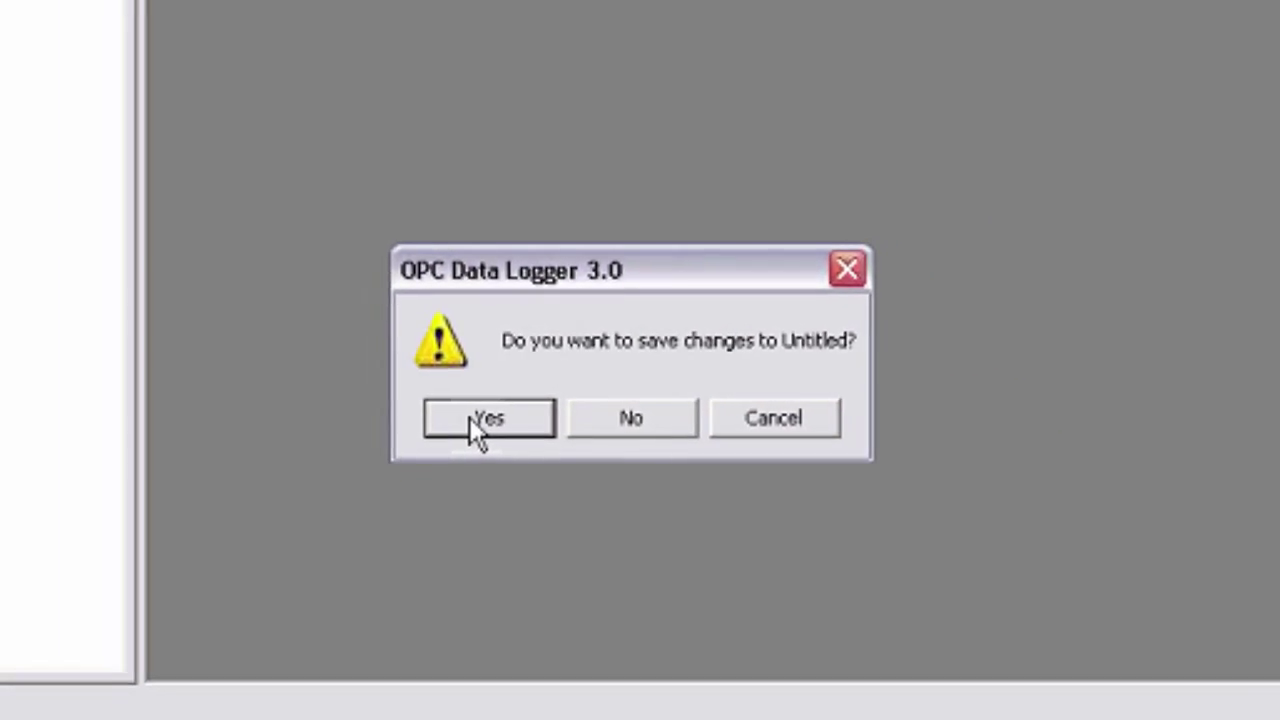
pyautogui.click(584, 533)
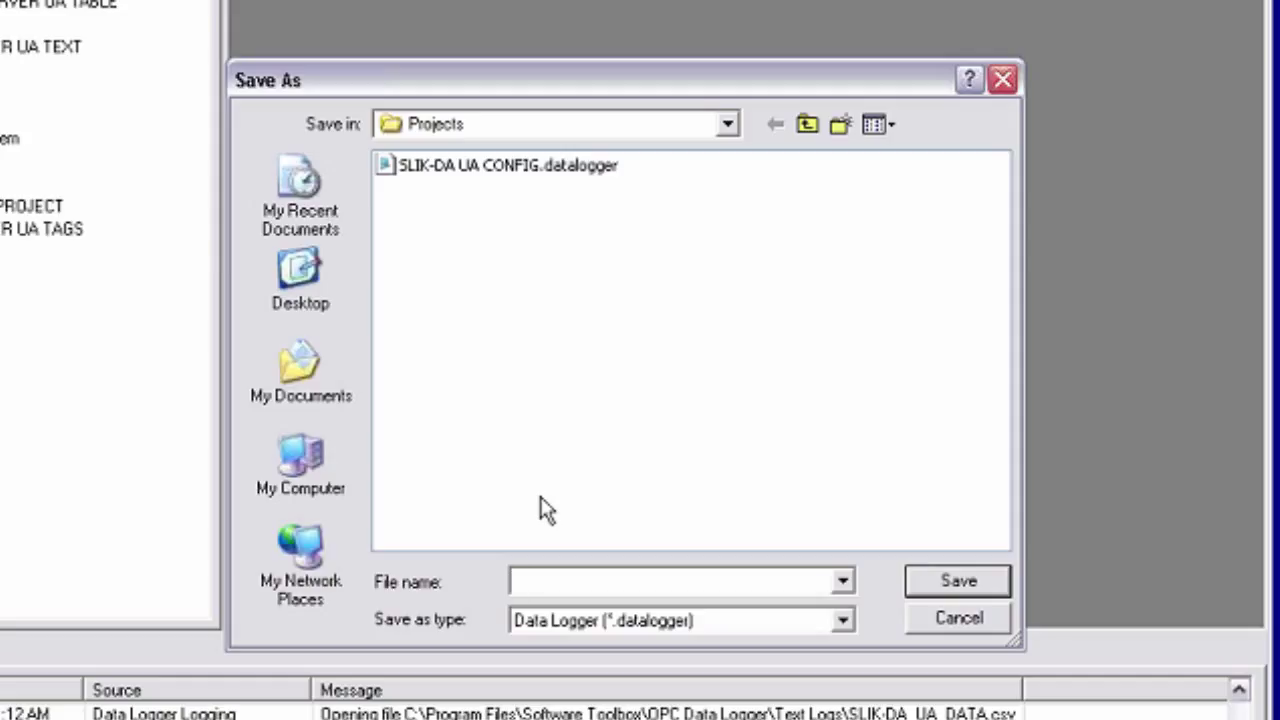
pyautogui.write('TOPSERVER UA CONFIG')
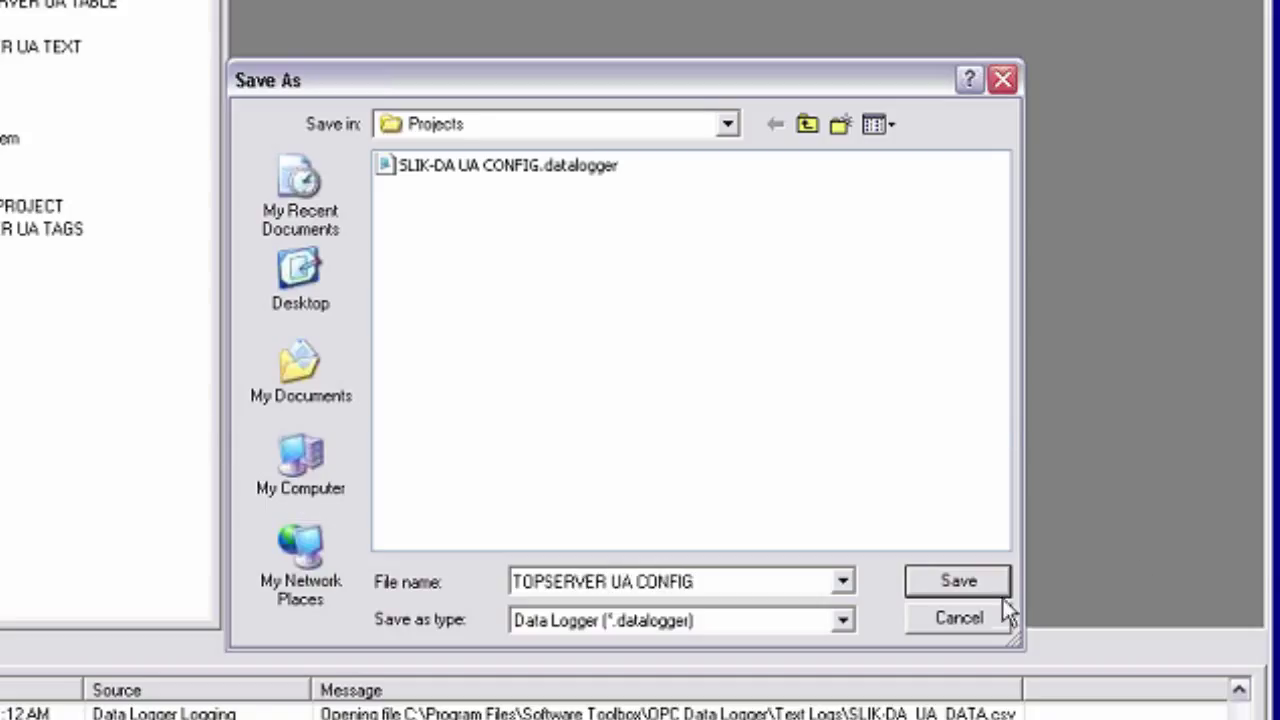
pyautogui.click(962, 582)
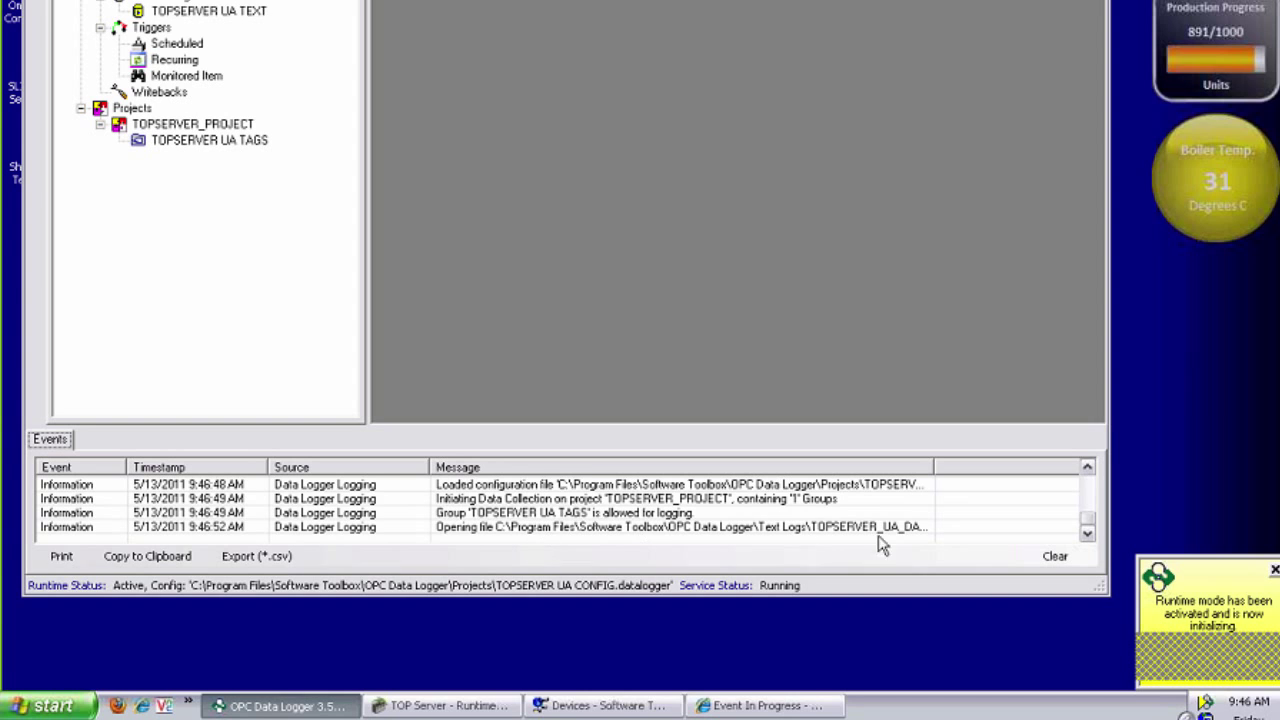
# Widen the Events pane's Message column, then open the Text Logs folder from its desktop shortcut
pyautogui.moveTo(934, 467); pyautogui.dragTo(984, 469)
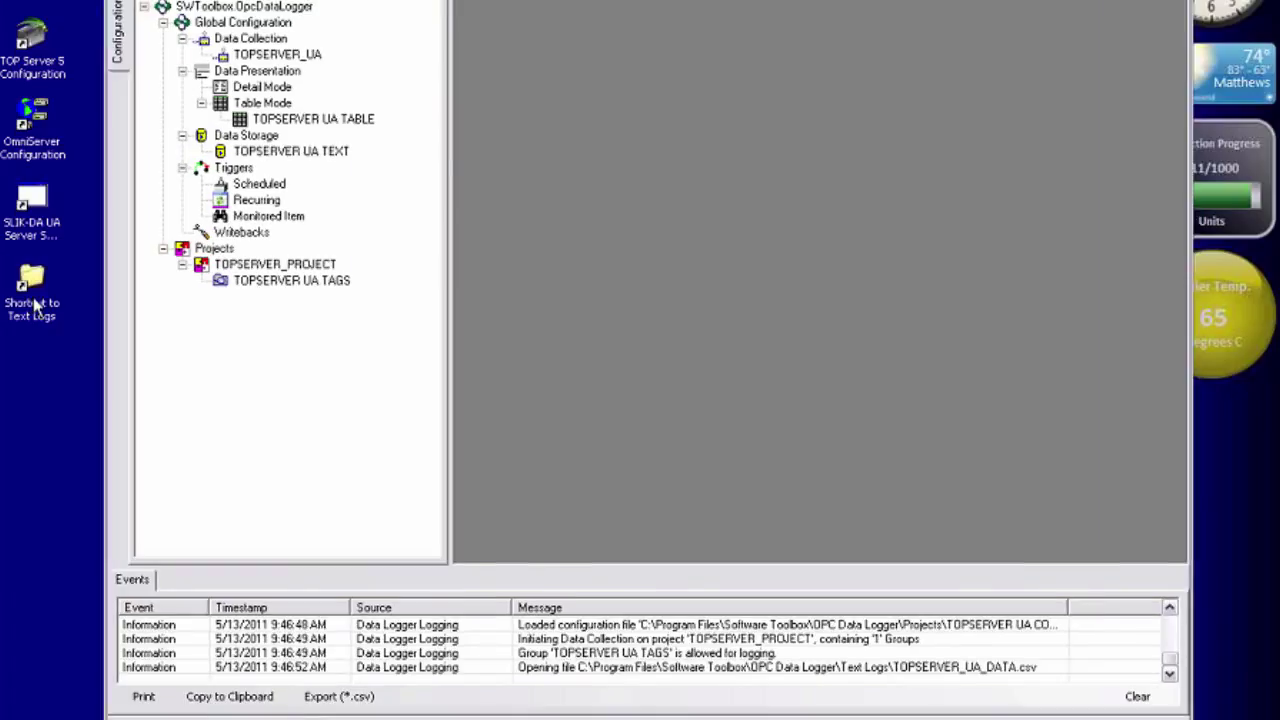
pyautogui.doubleClick(0, 296)
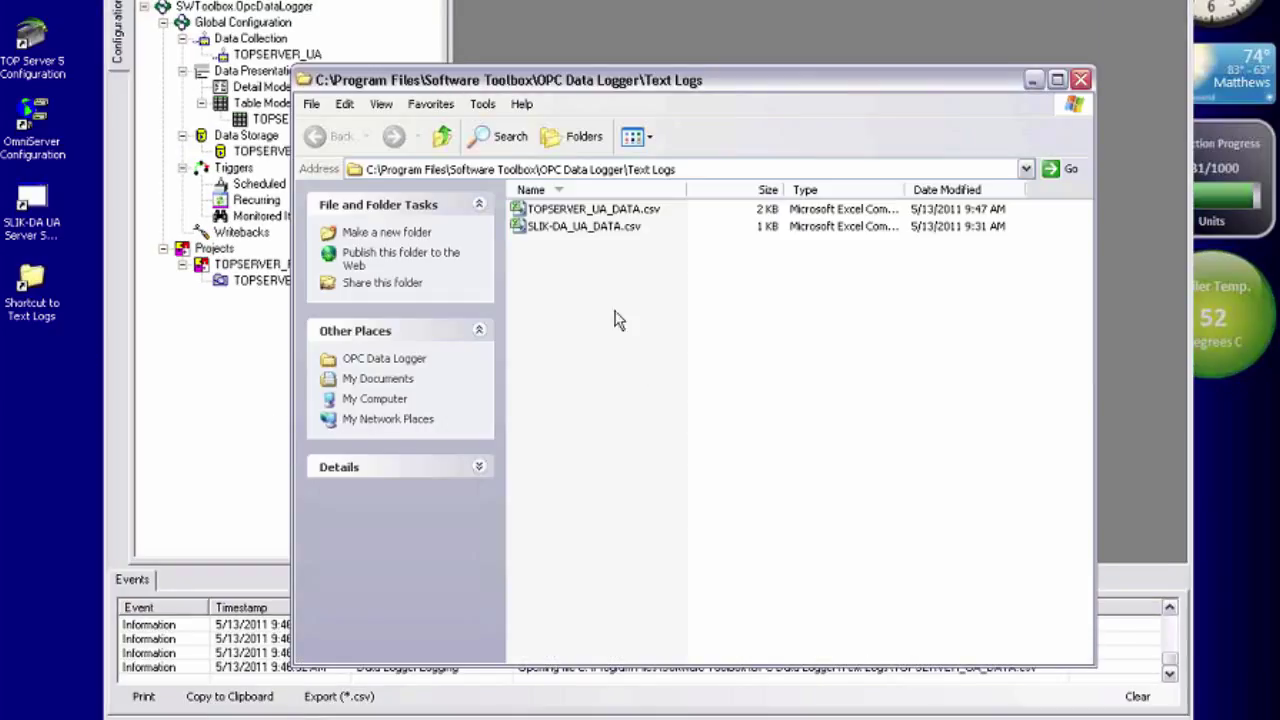
# Open TOPSERVER_UA_DATA.csv in Excel as read-only because the logger has it in use
pyautogui.doubleClick(600, 212)
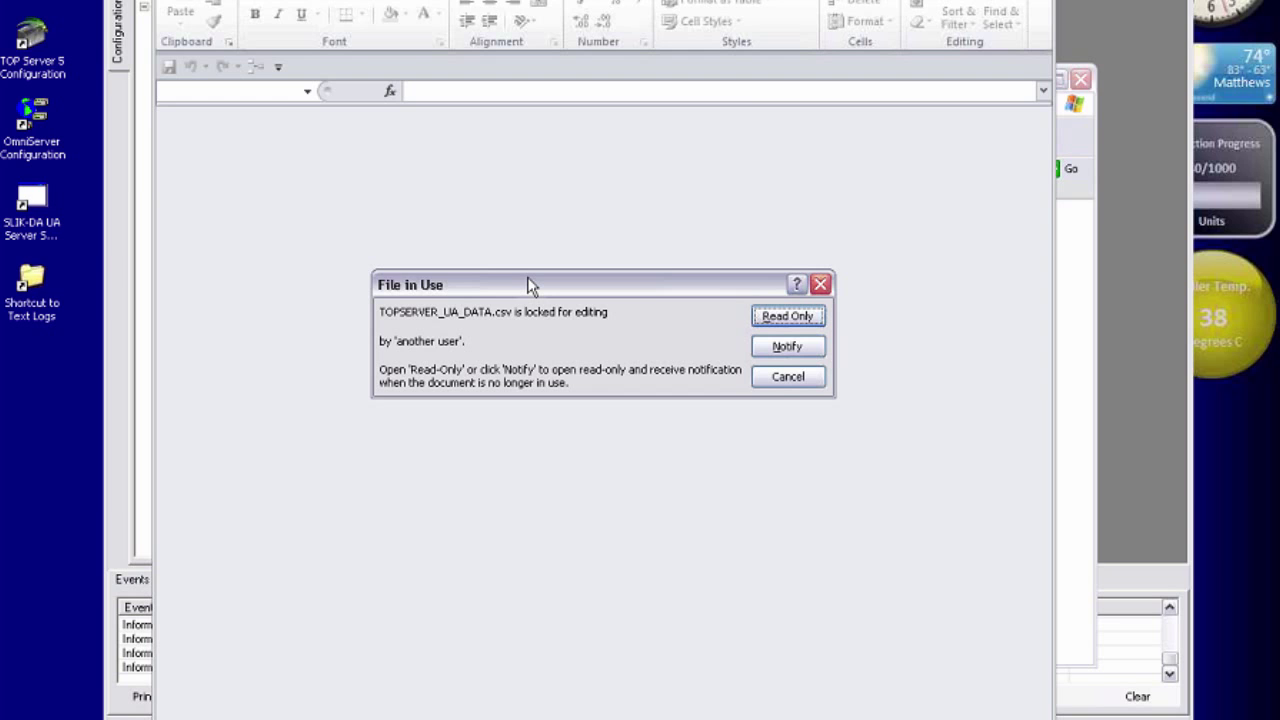
pyautogui.click(798, 317)
pyautogui.moveTo(1043, 190)
pyautogui.mouseDown()
pyautogui.moveTo(1035, 668)
pyautogui.moveTo(1043, 165)
pyautogui.mouseUp()
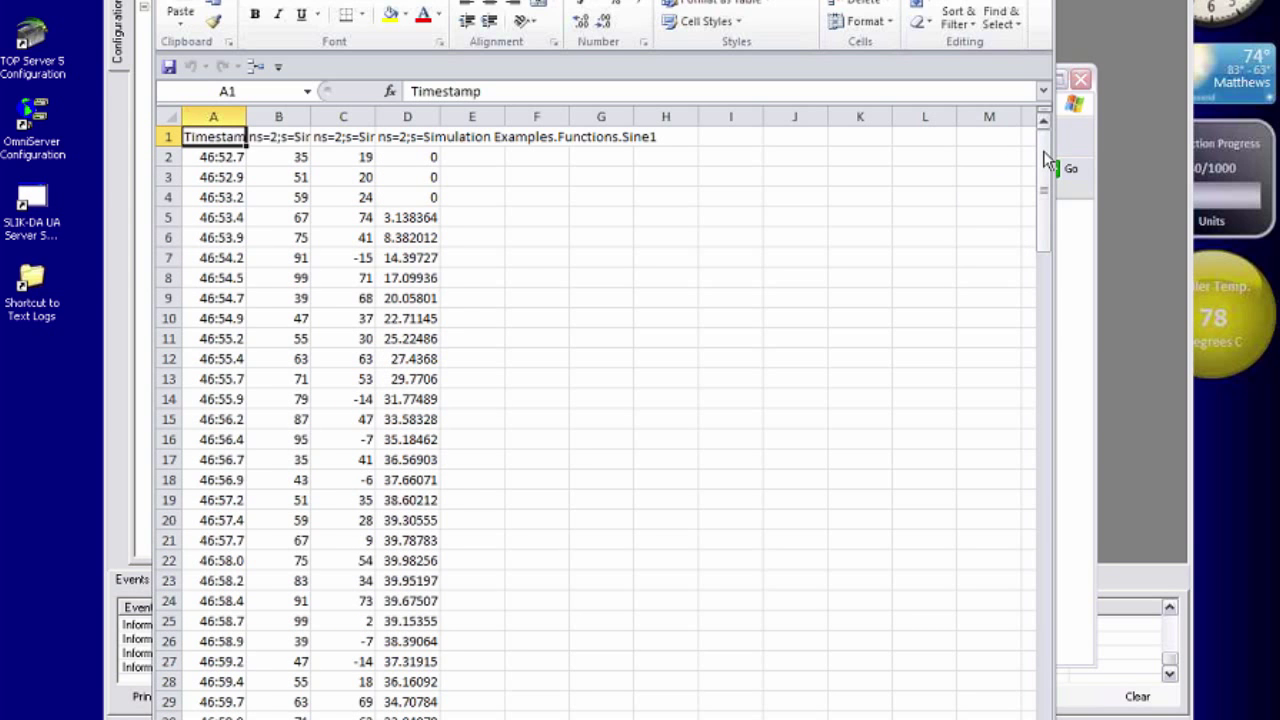